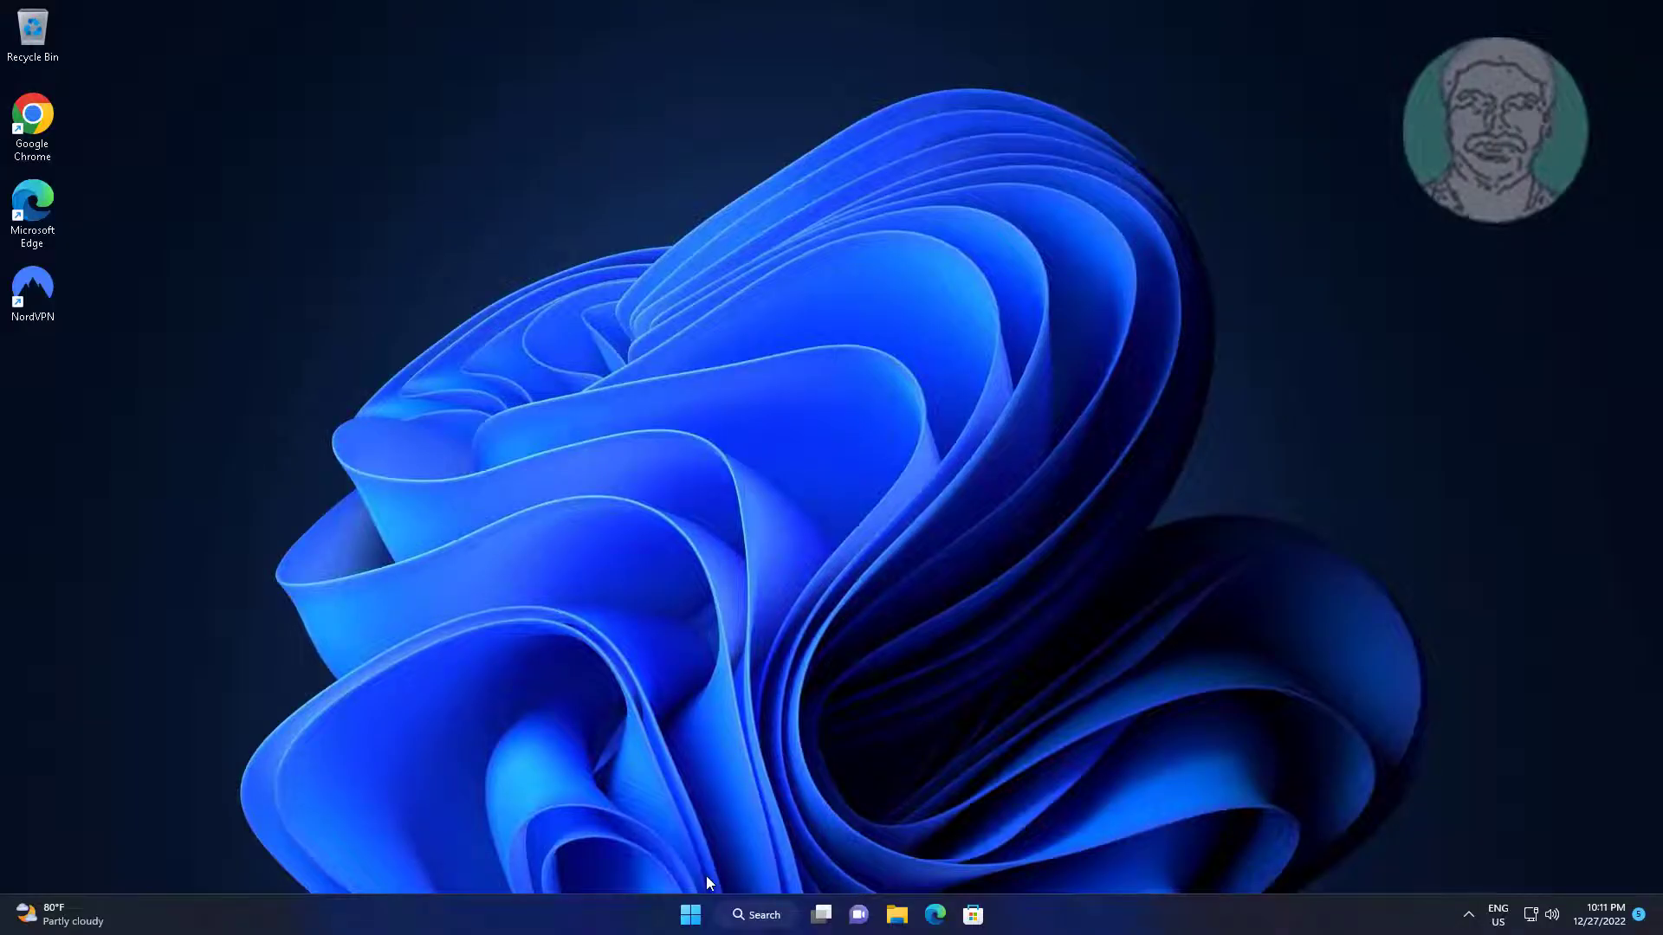
Enter 'msdt.exe -id devicediagnostic' in the Run dialog opened from the Start menu.
right_click(690, 915)
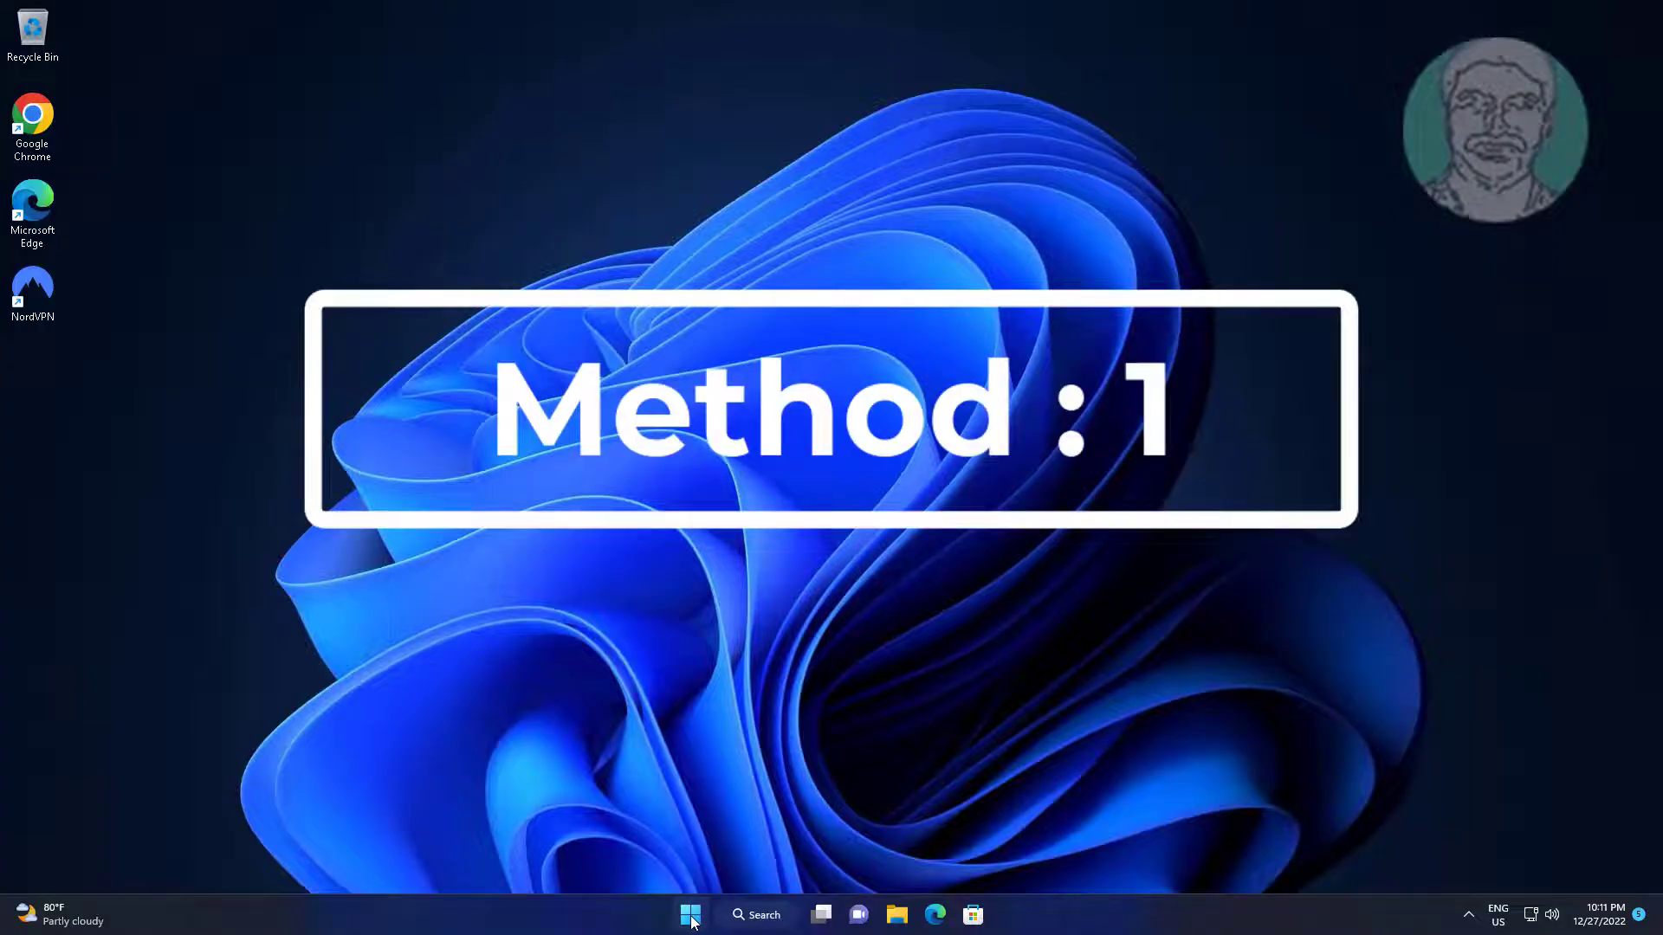
left_click(658, 813)
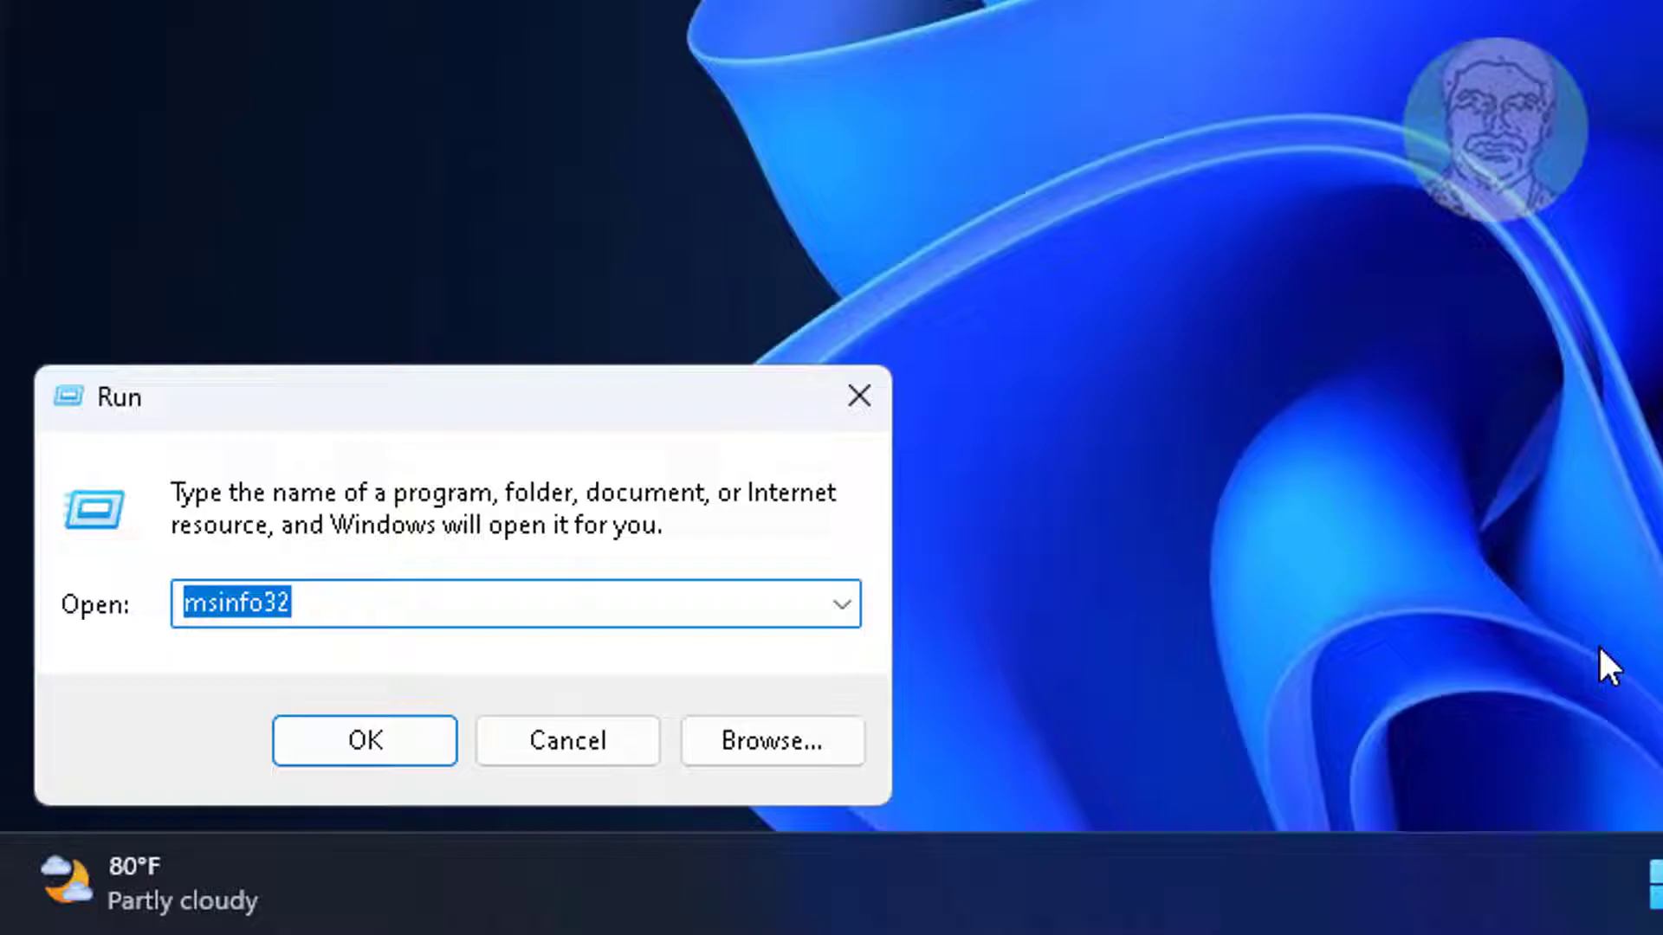
type("msdt")
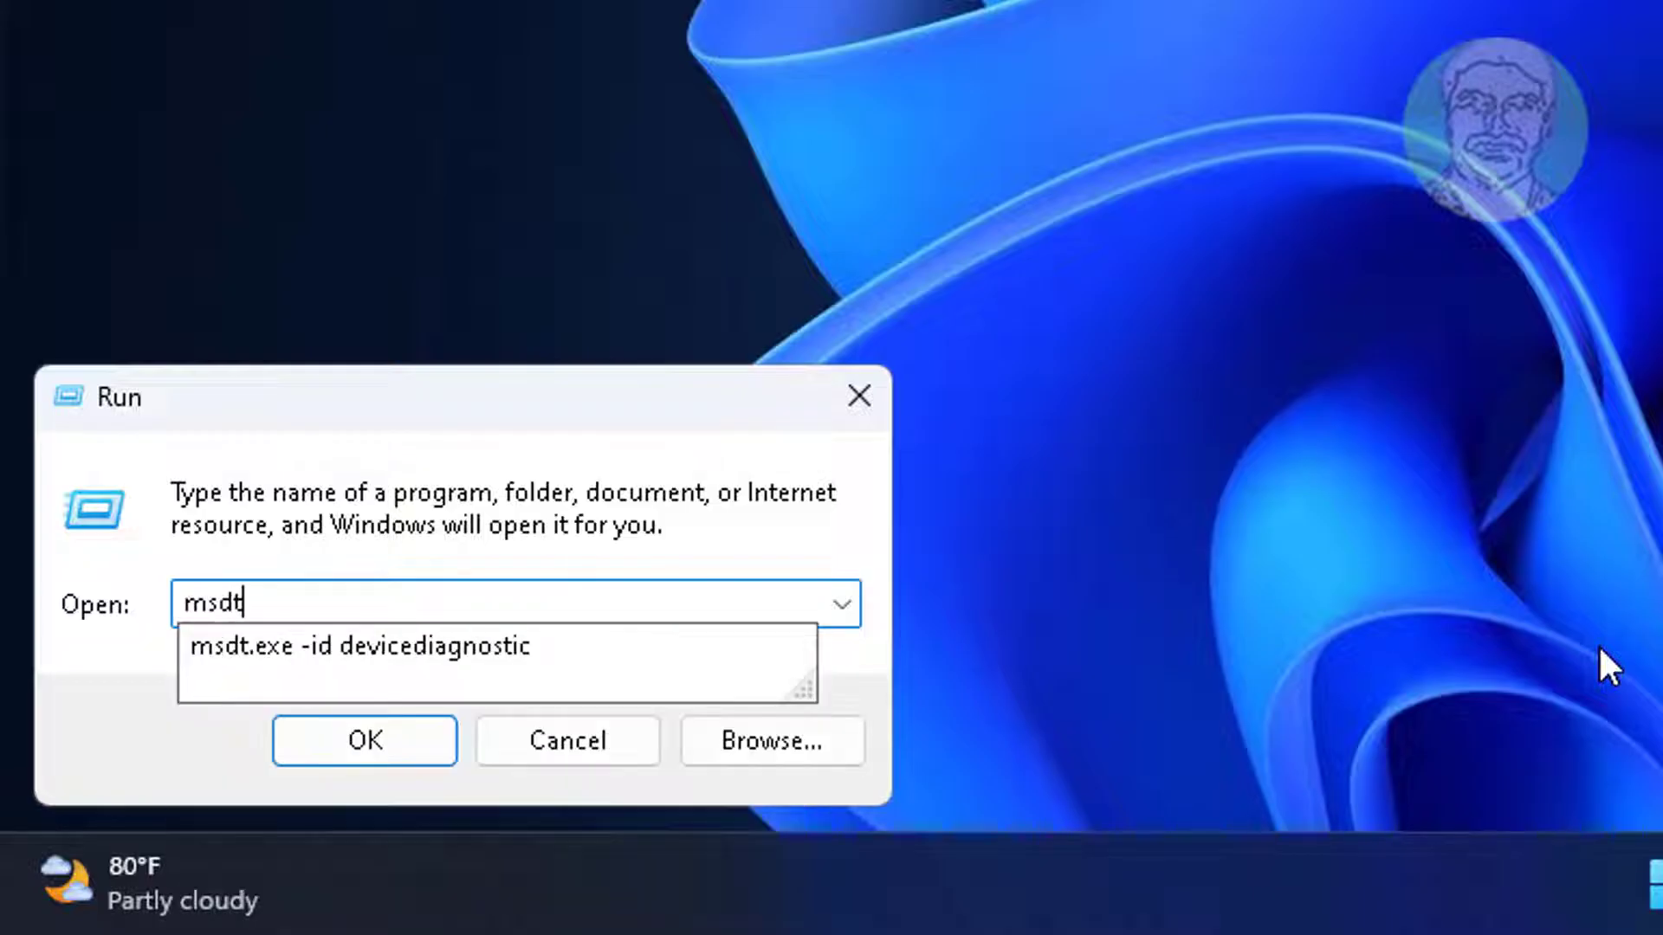
type(".exe ")
type("-id ")
type("devicedi")
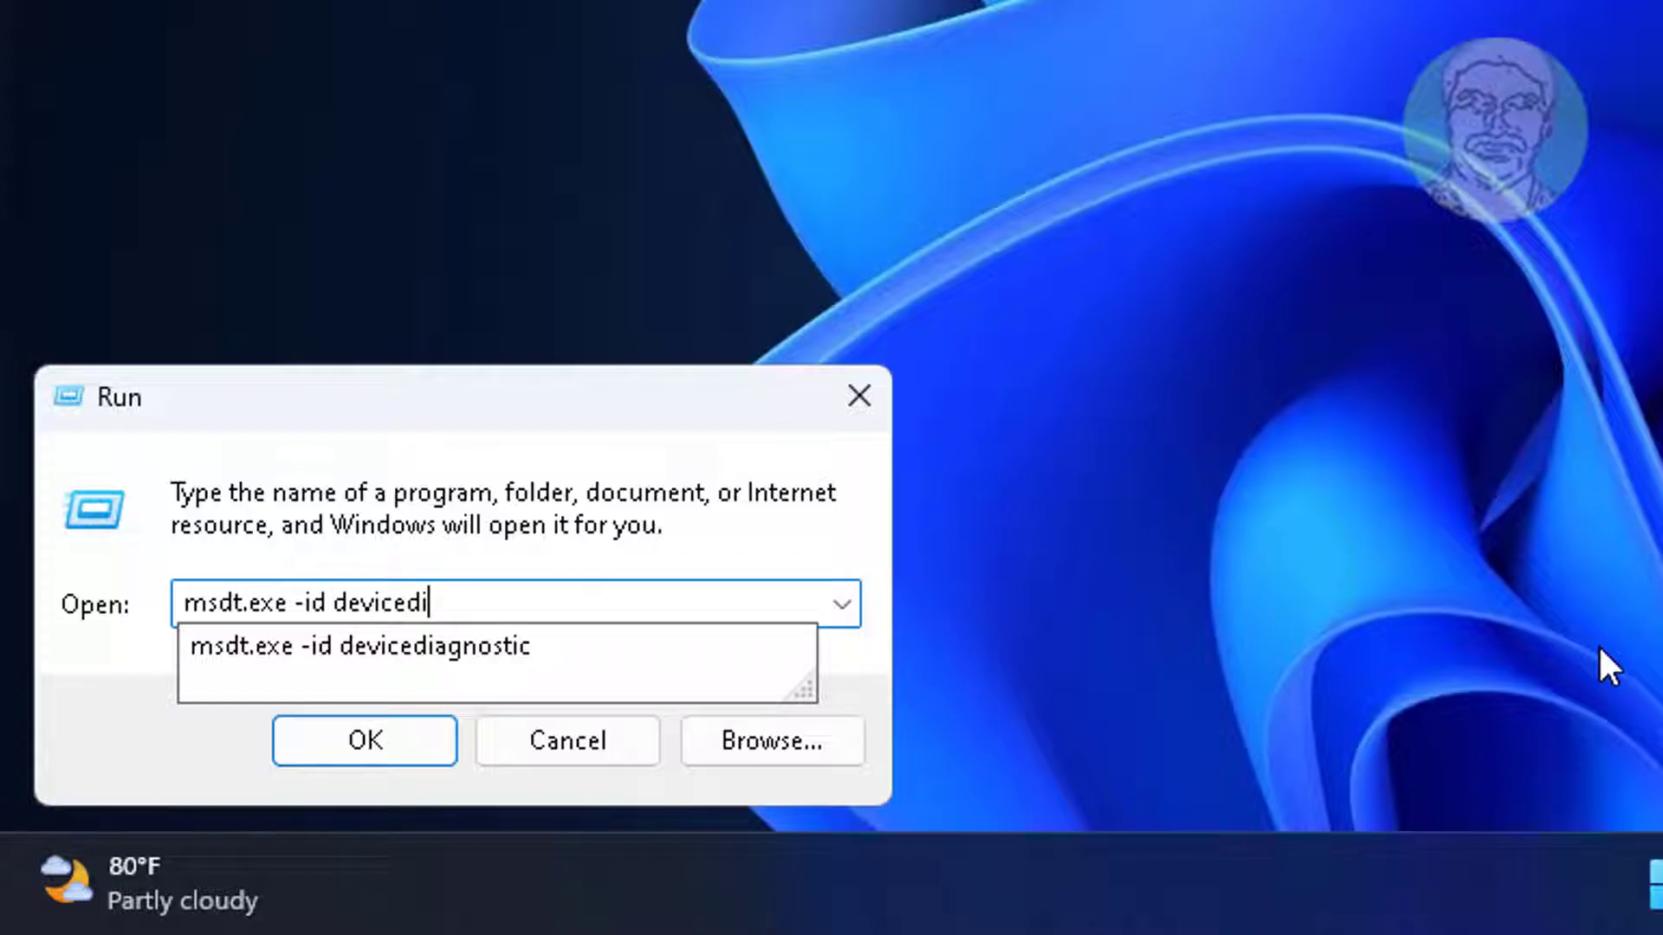
type("ag")
type("nostic")
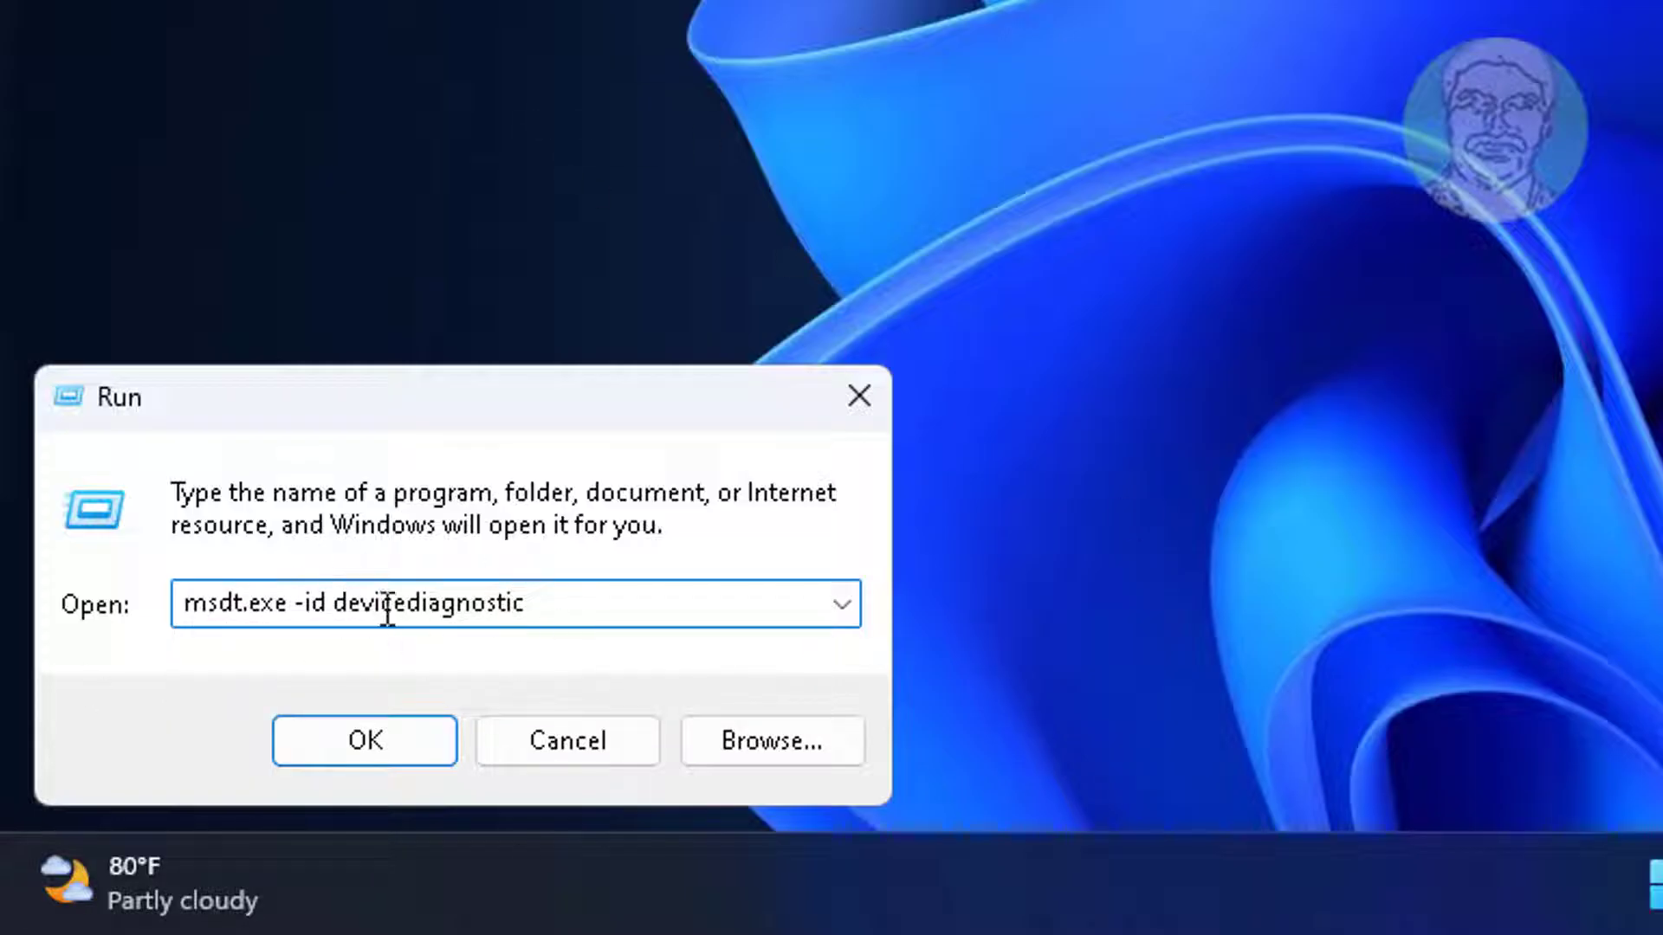
Launch the Hardware and Devices troubleshooter, run its check, and close it after no problem is found.
left_click(389, 742)
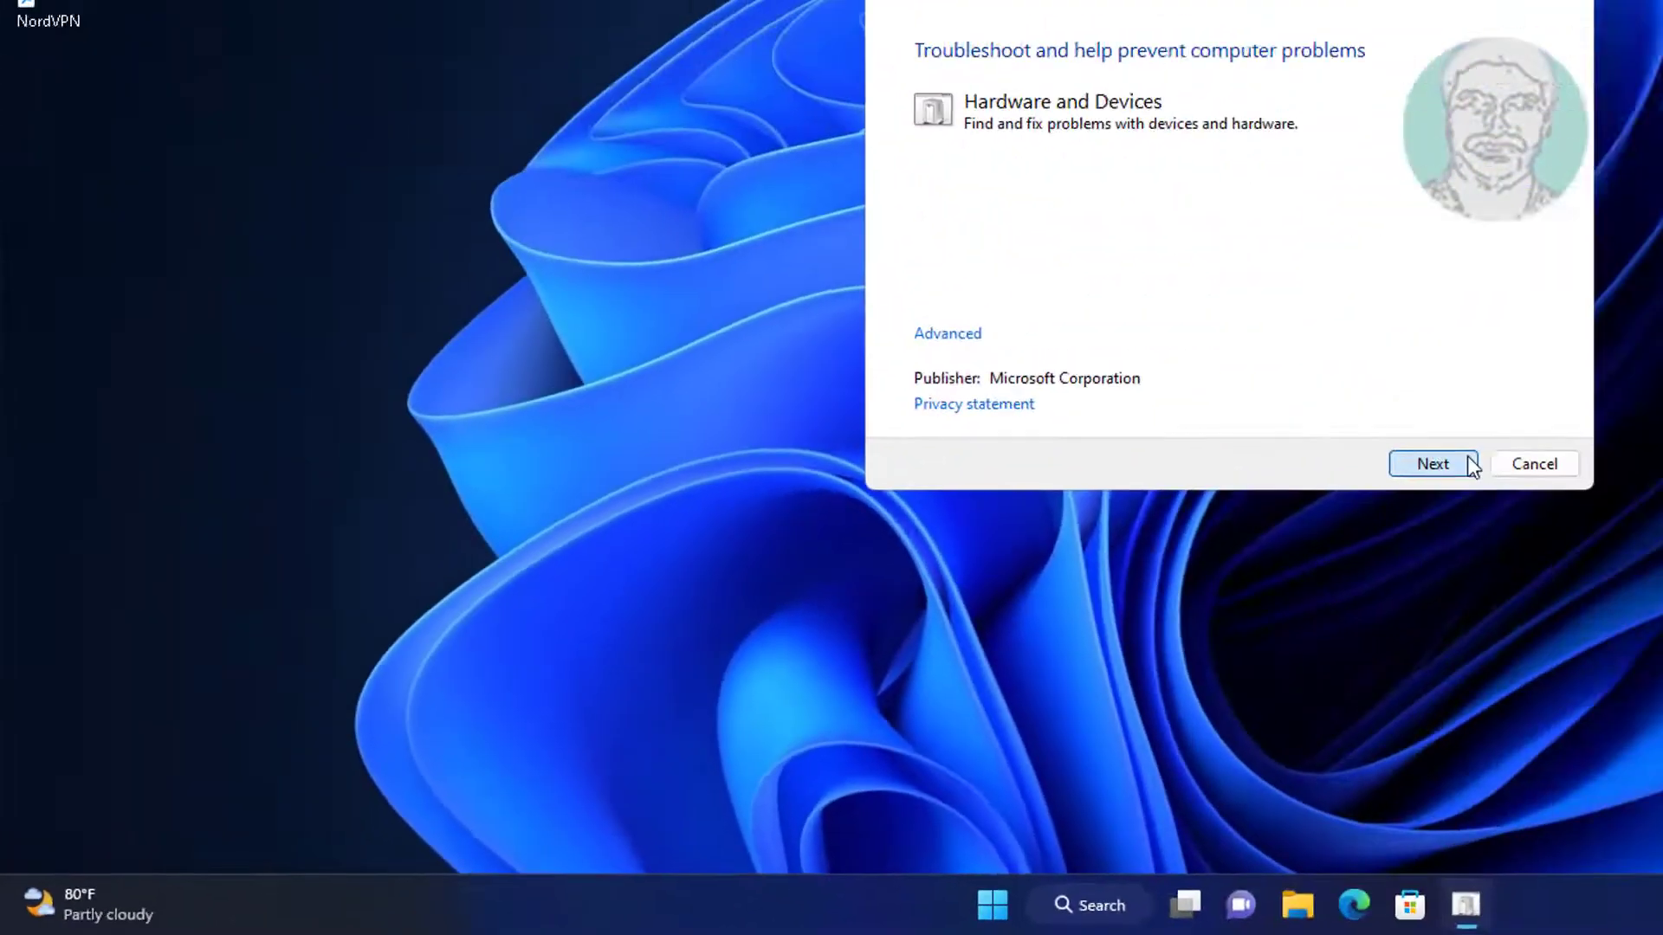
left_click(970, 616)
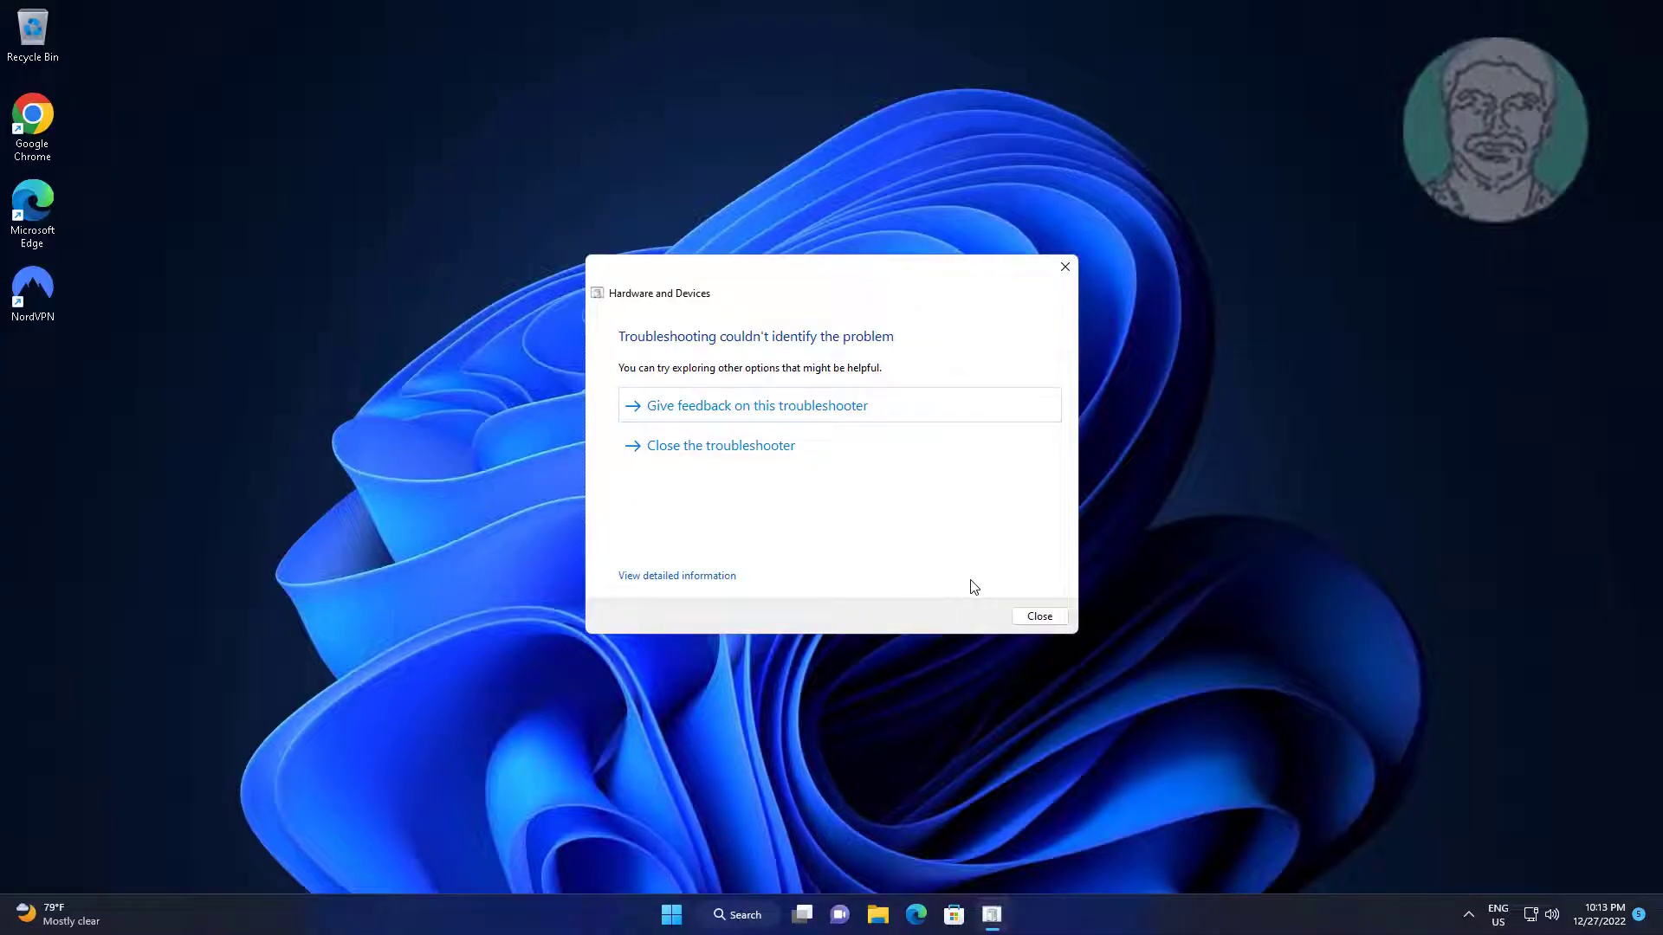
left_click(1040, 616)
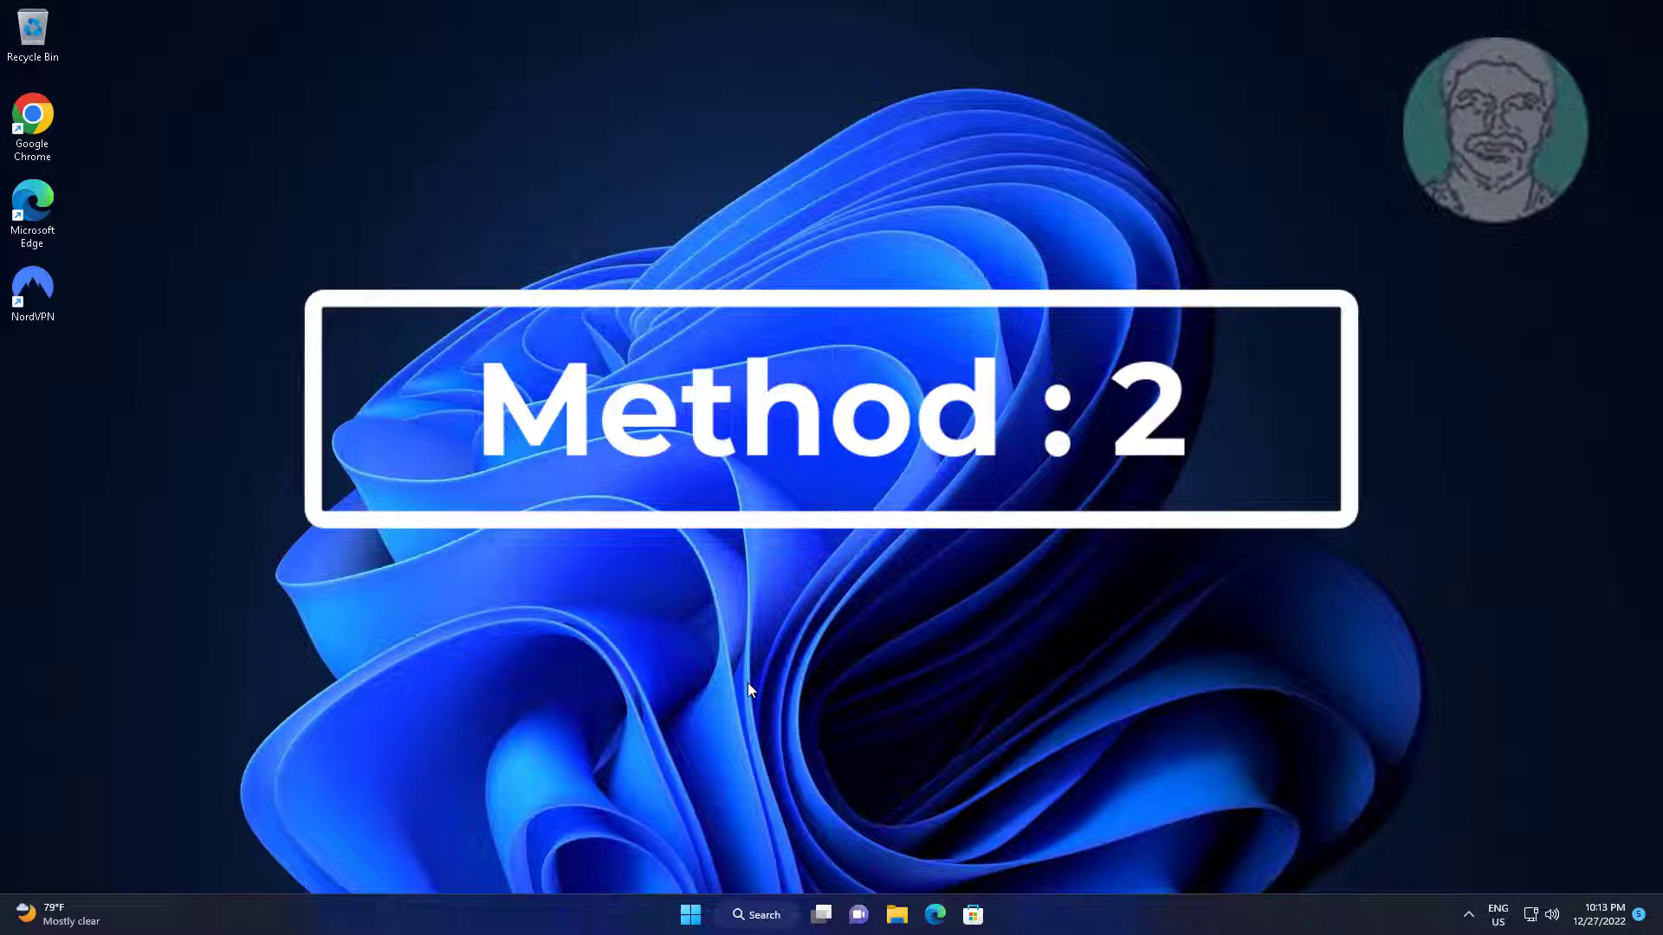
Search for 'cmd' and run Command Prompt as administrator.
left_click(753, 918)
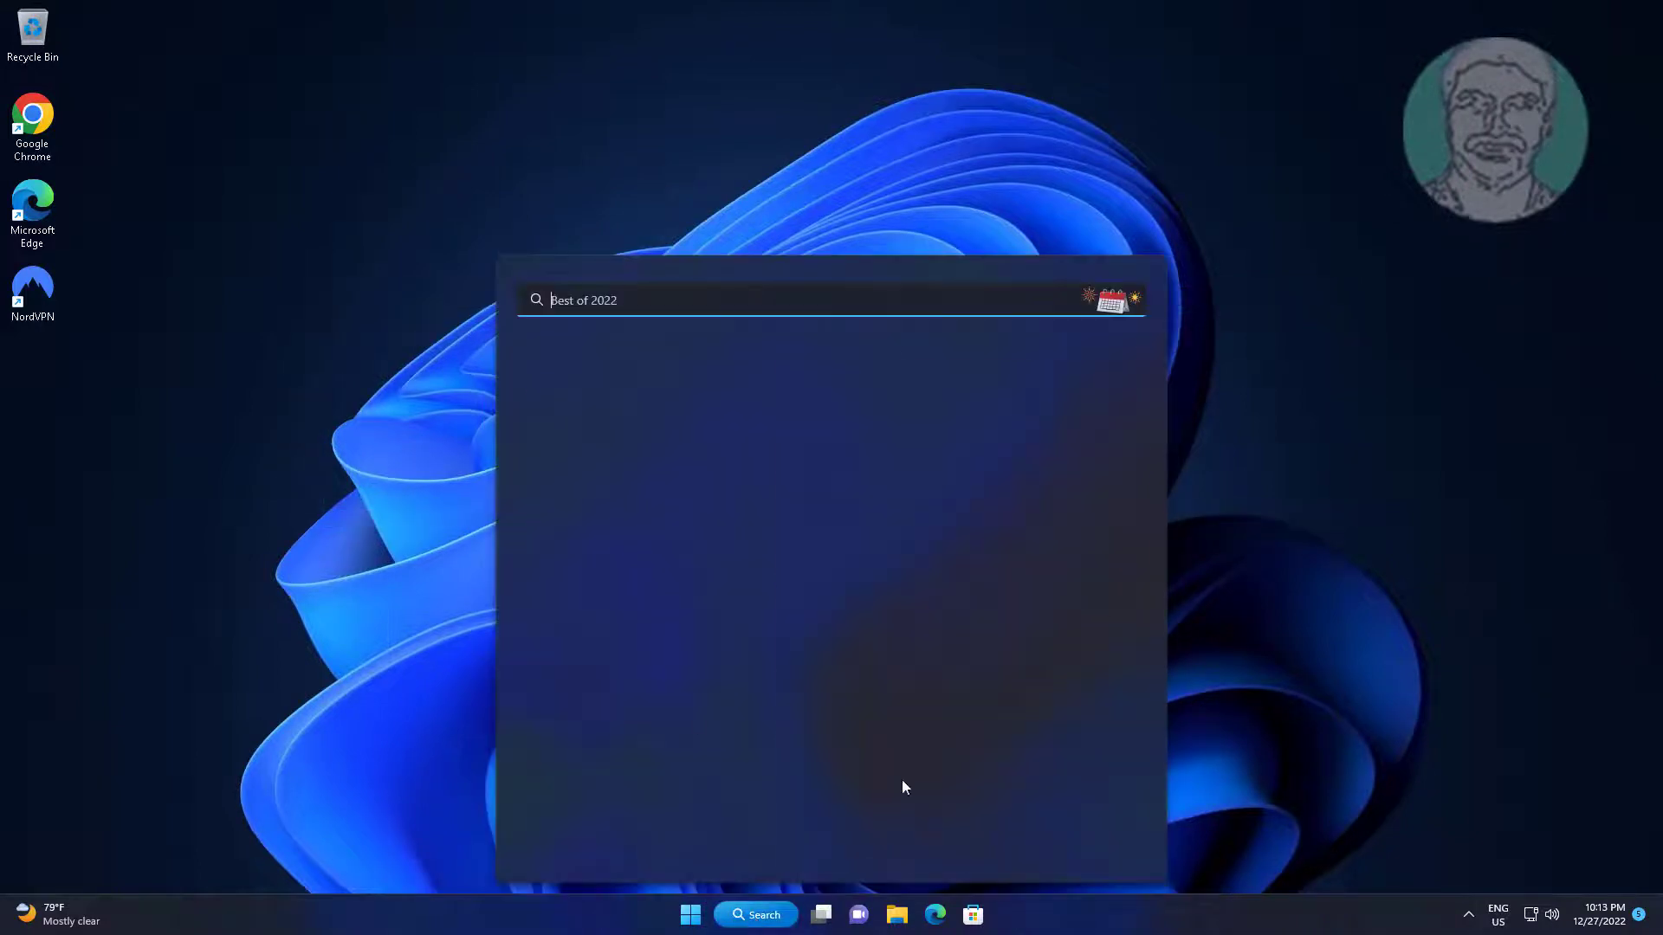
type("c")
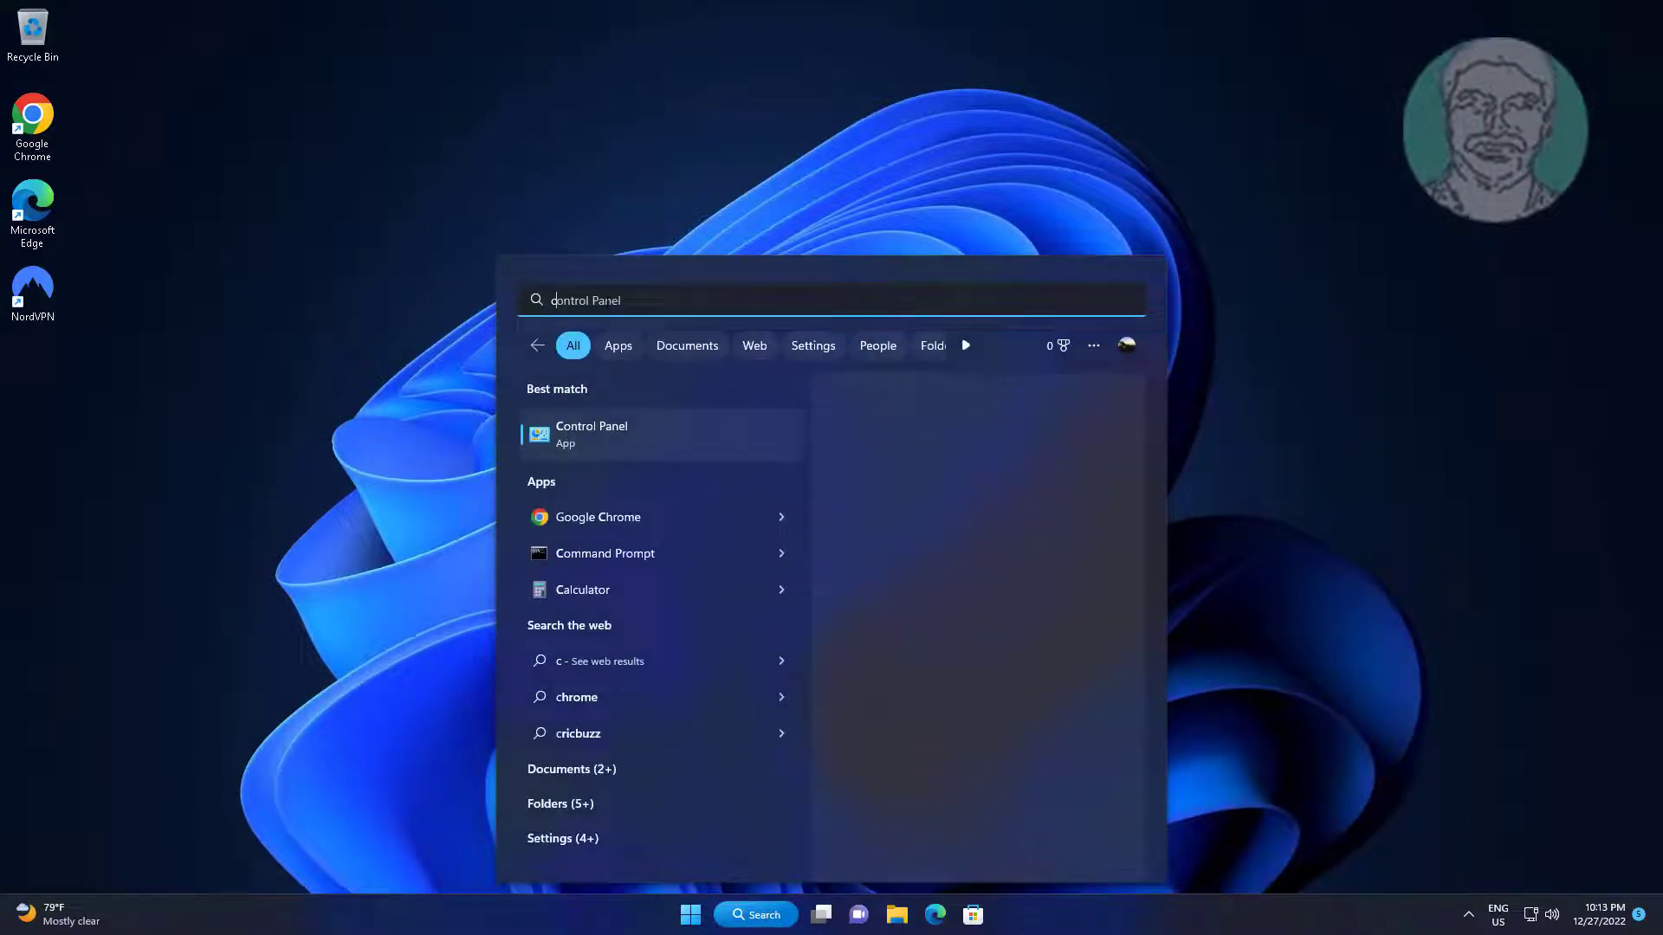
type("md")
right_click(632, 429)
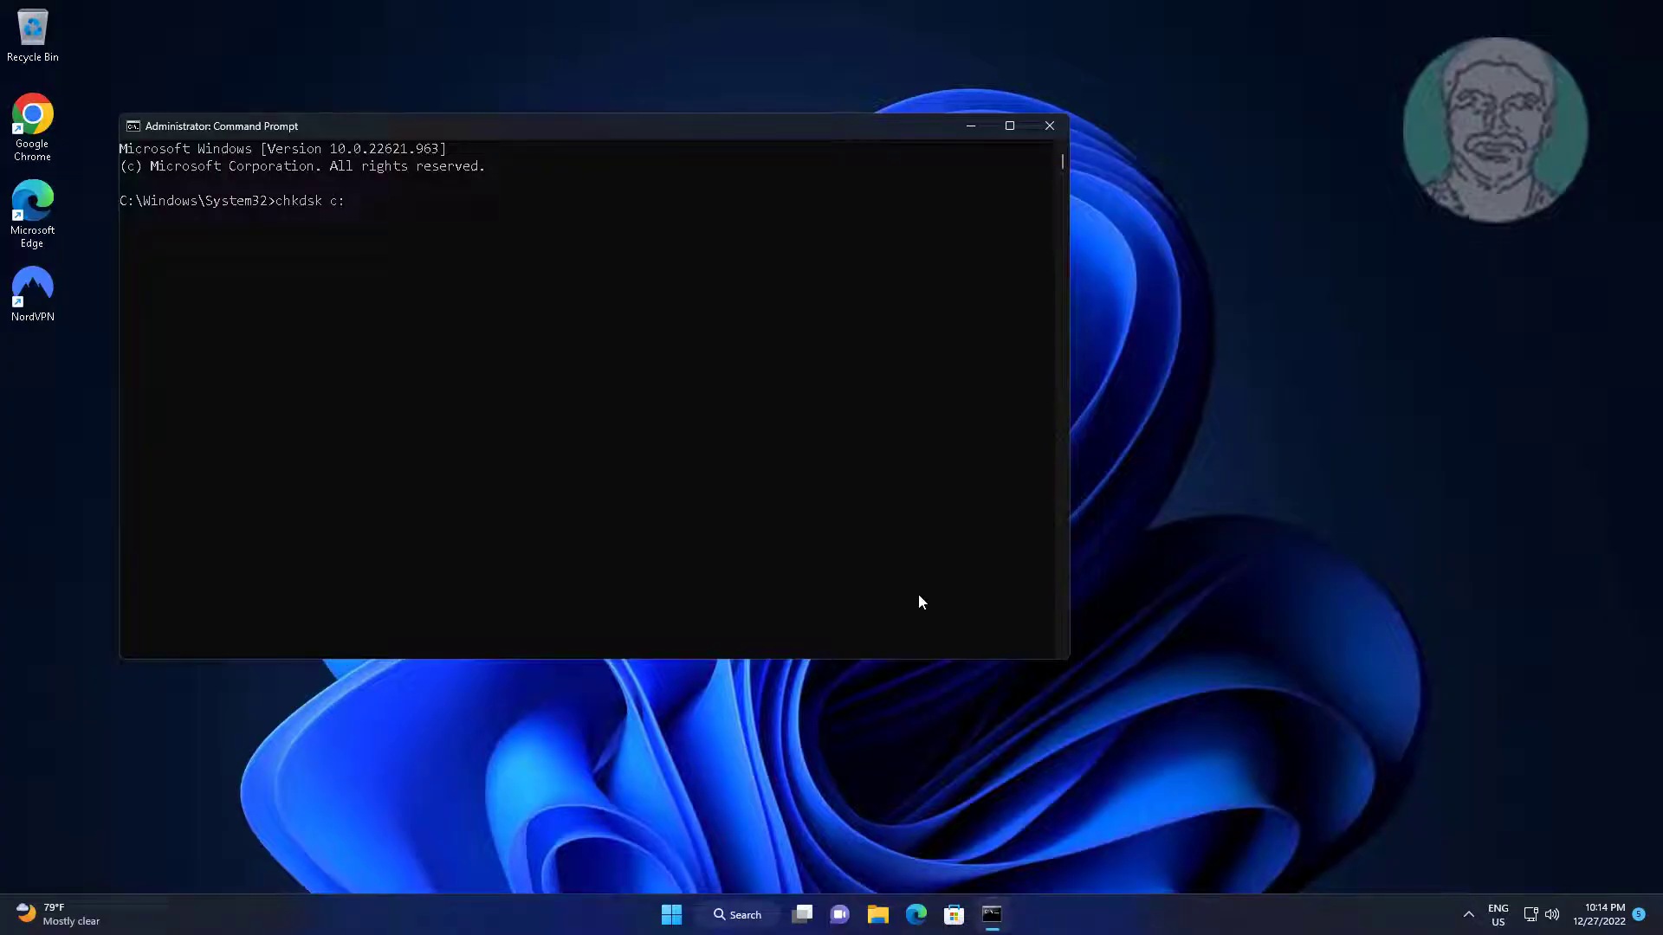
Run 'chkdsk c: /f /x /r', confirm Y to check at restart, then exit Command Prompt.
type(" /f /x /r")
key("Return")
type("Y")
key("Return")
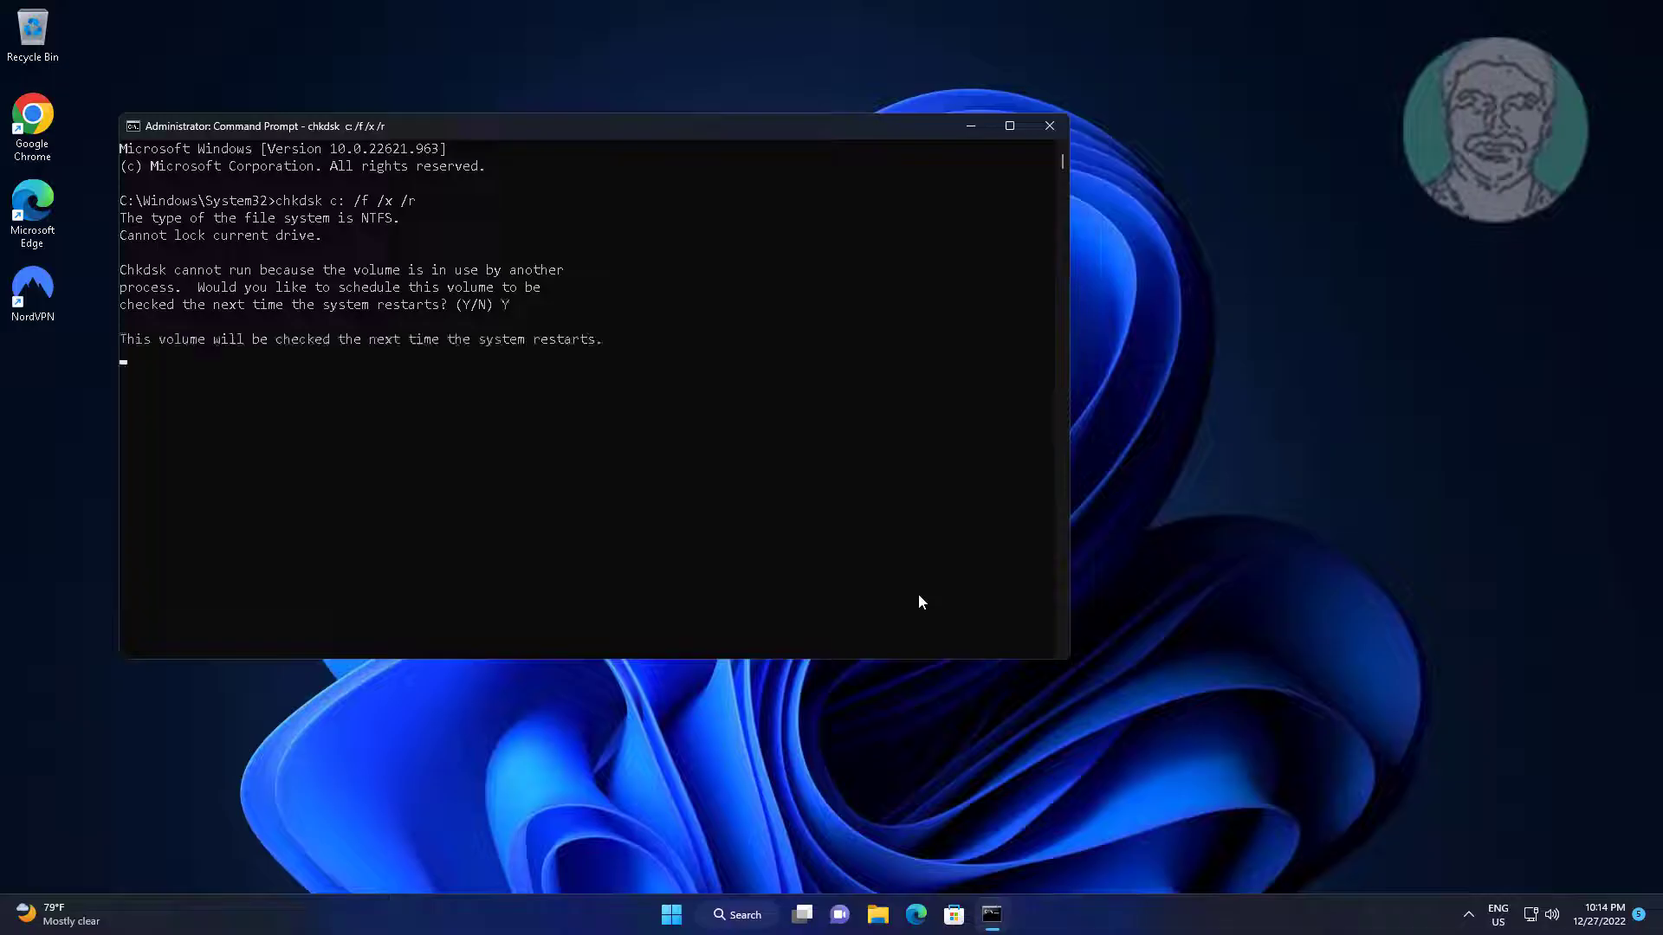
type("exit")
key("Return")
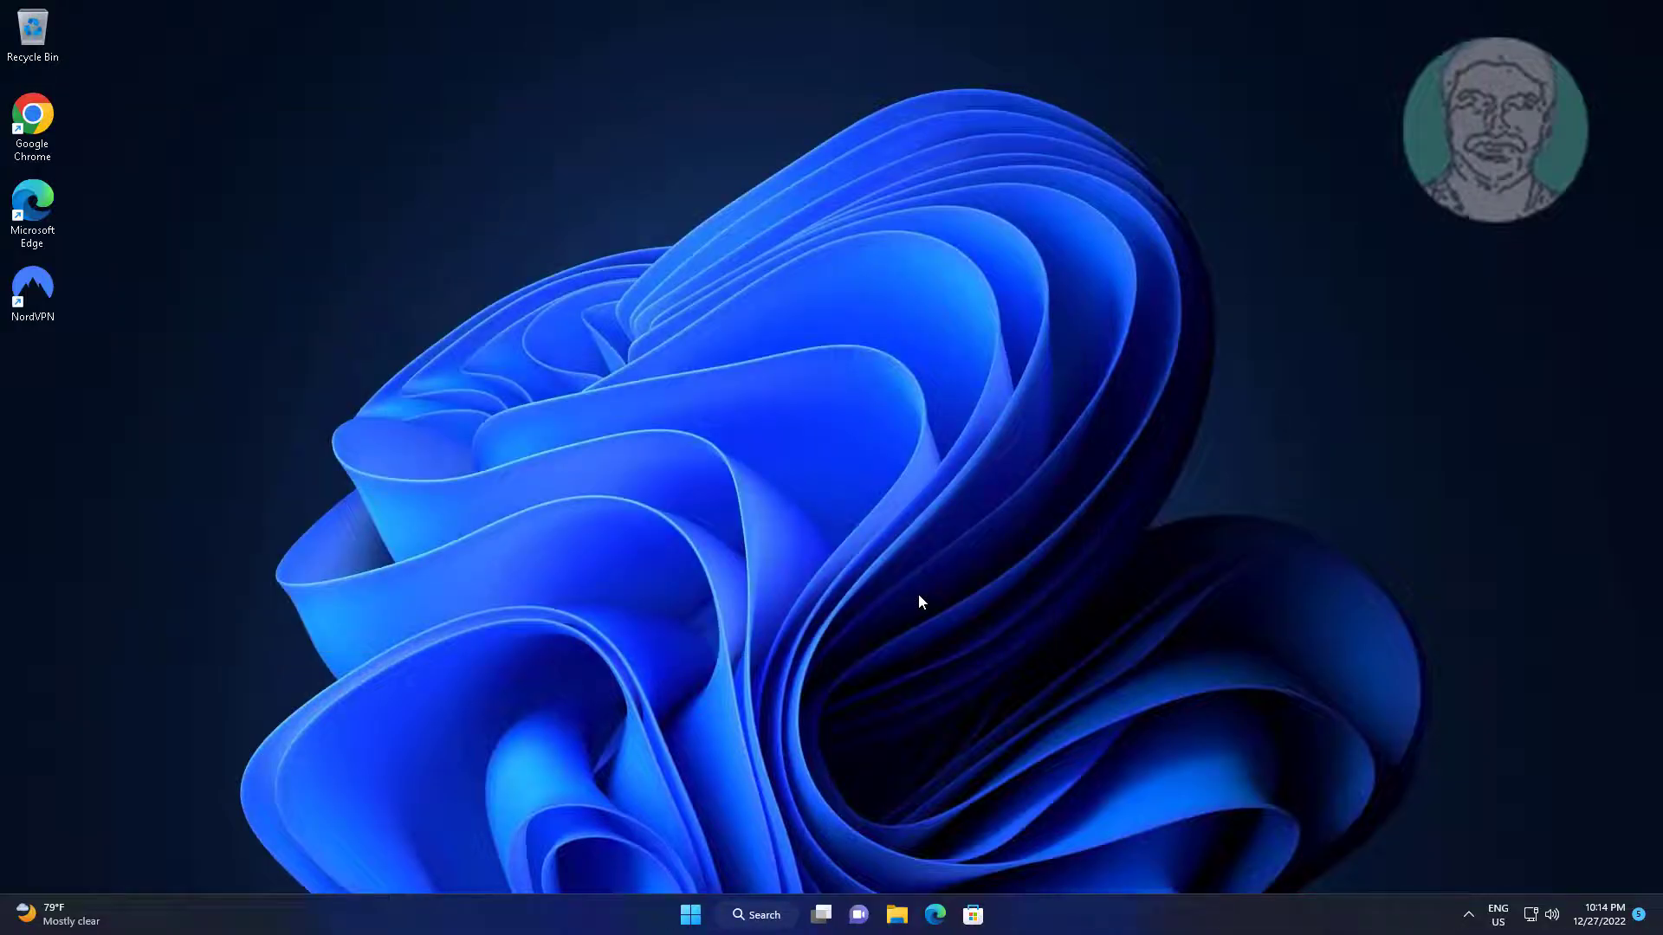
left_click(699, 920)
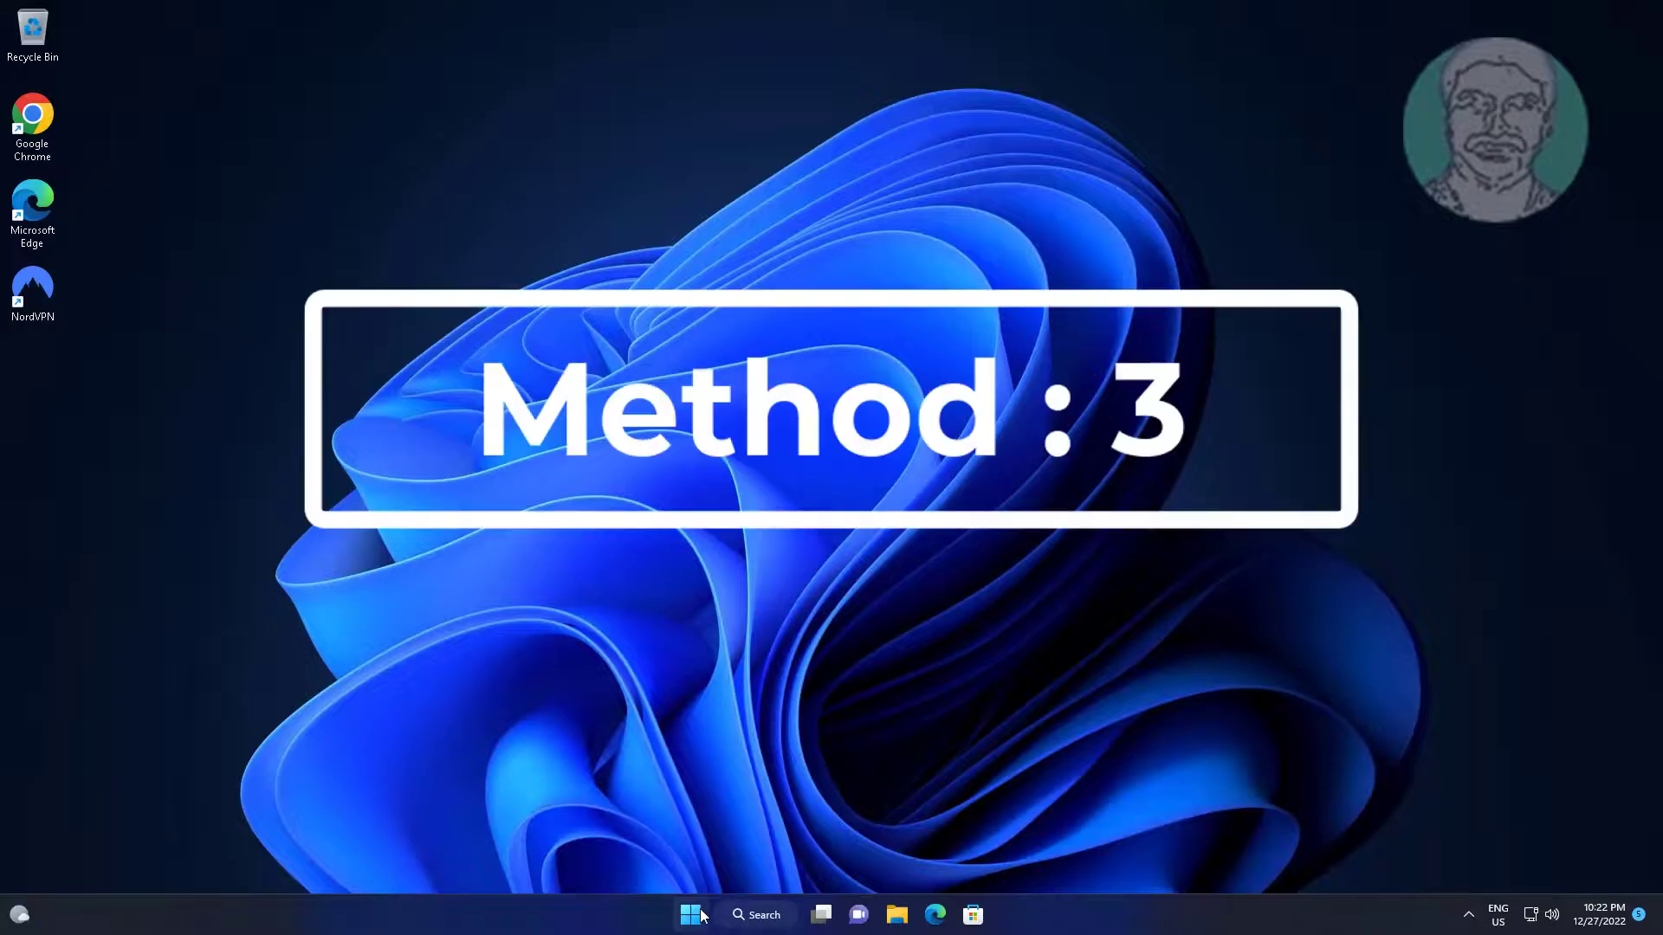
Open Device Manager, expand Network adapters, and select the Intel(R) 82574L Gigabit Network Connection.
right_click(700, 911)
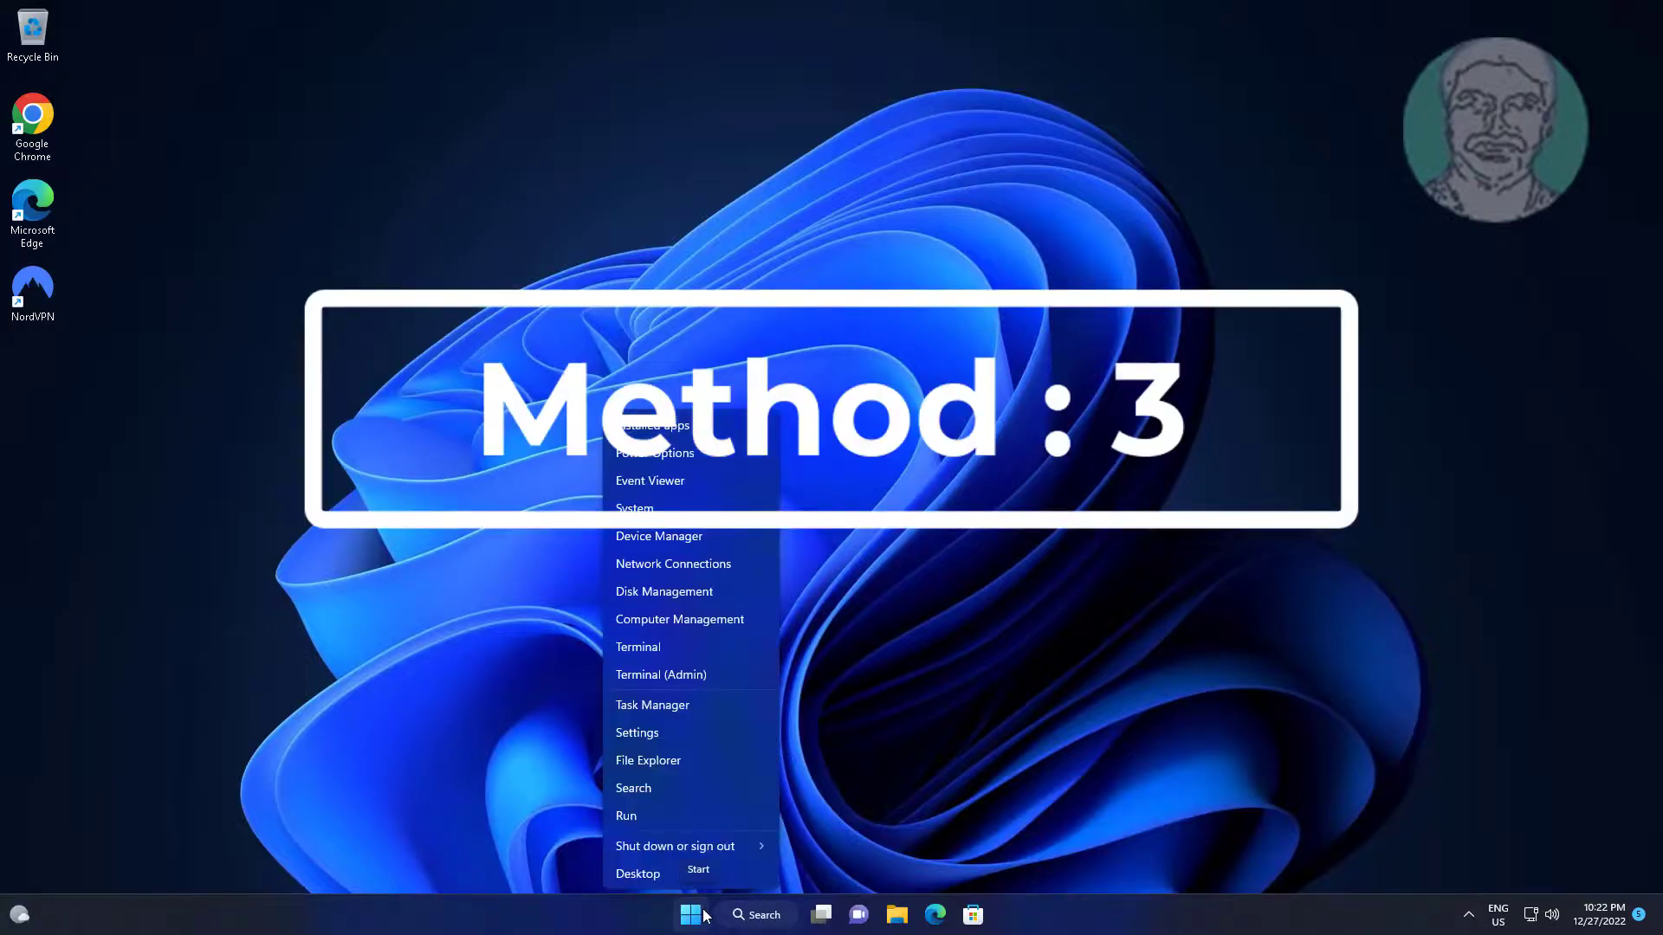
left_click(705, 534)
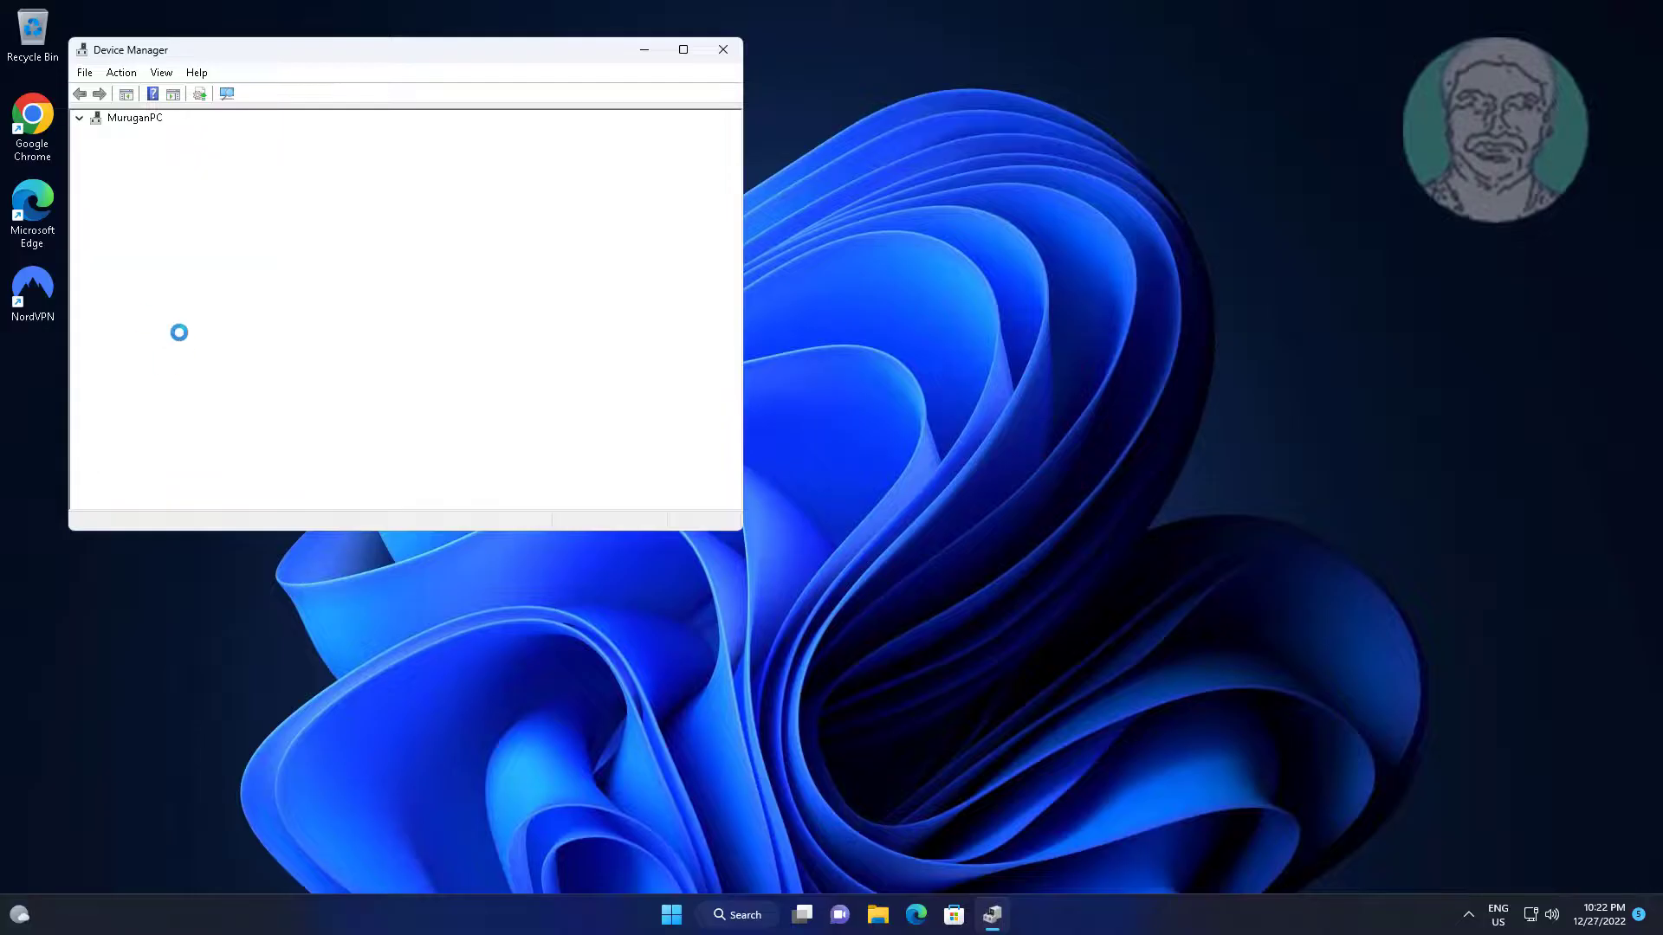
left_click(106, 322)
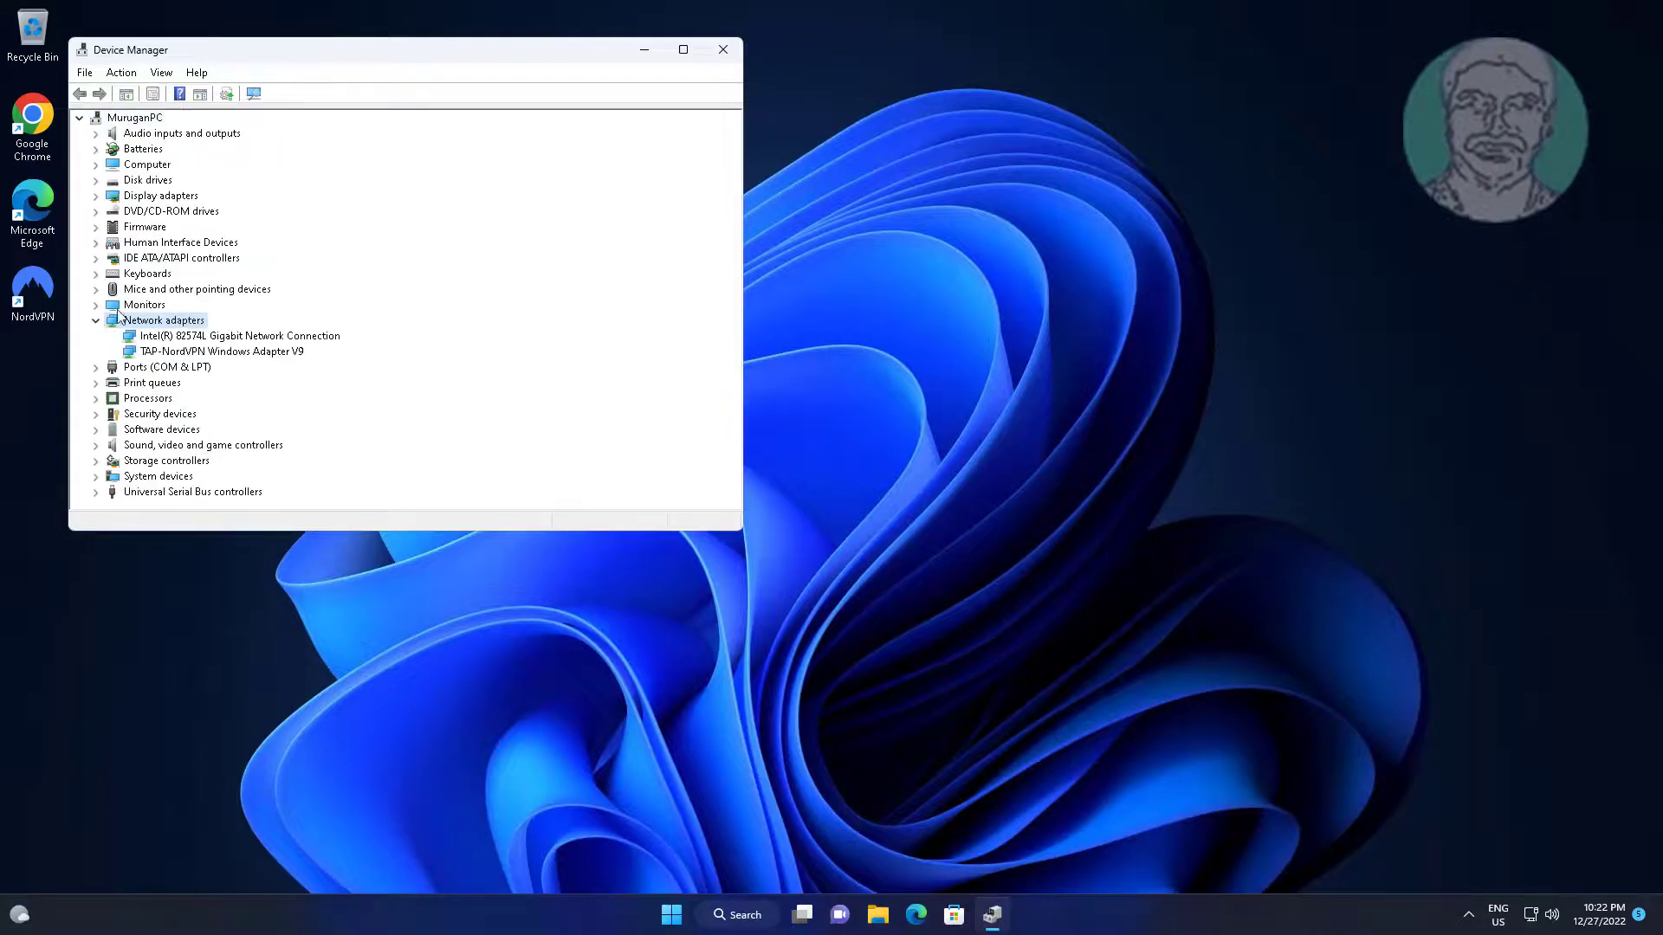
left_click(326, 339)
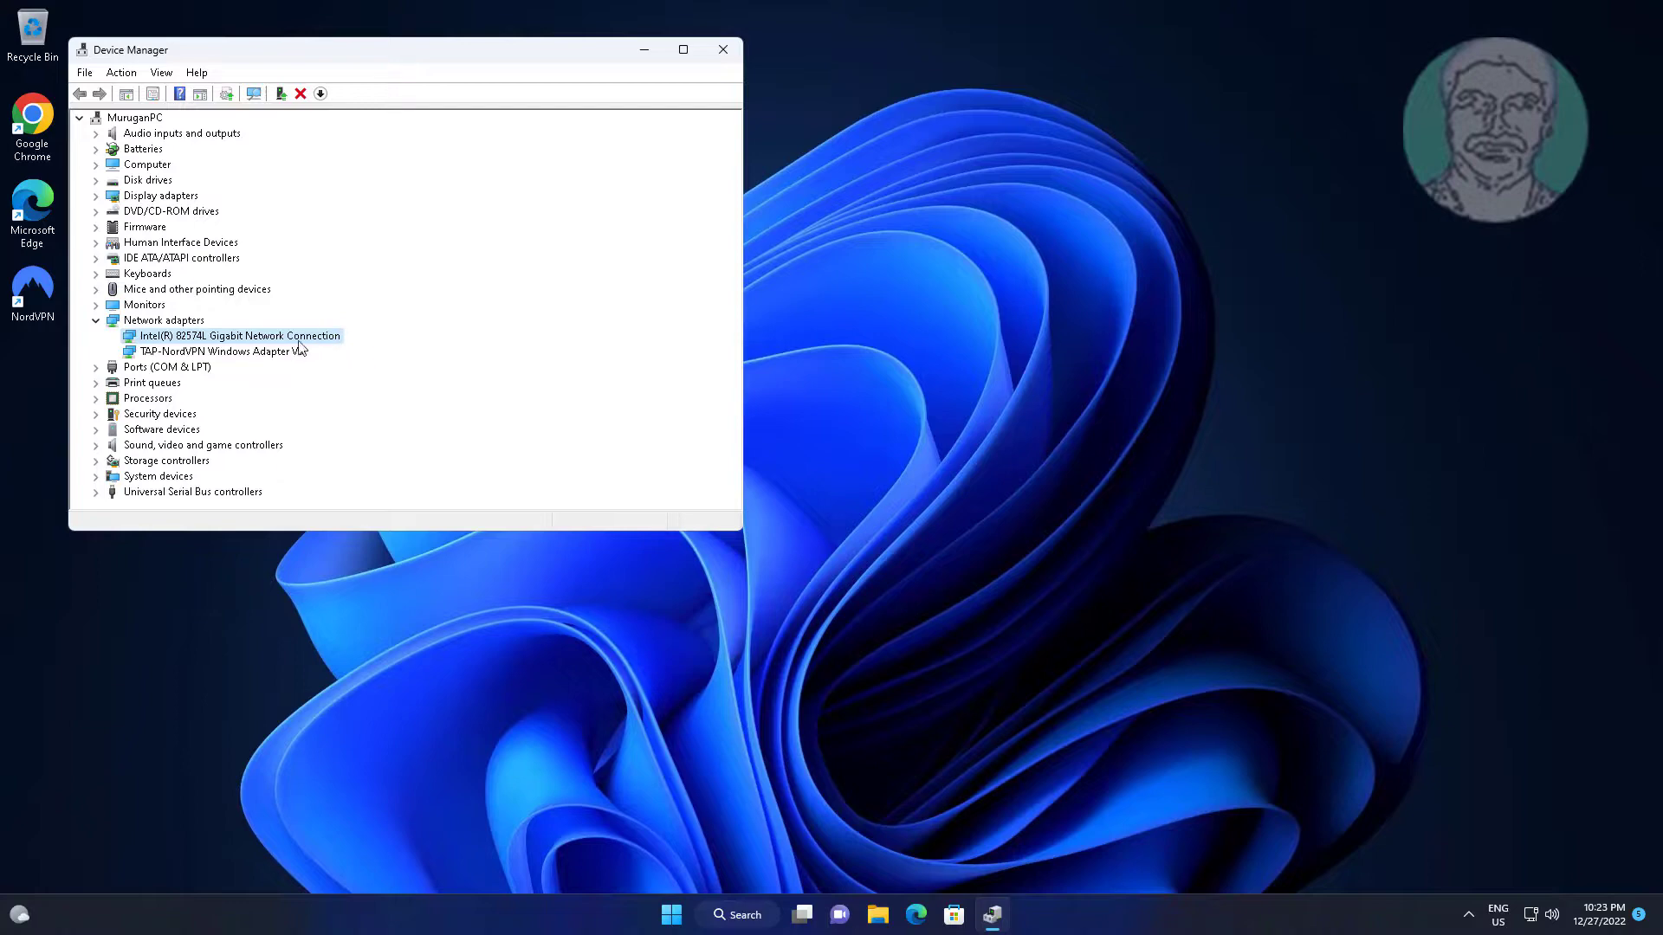
right_click(307, 341)
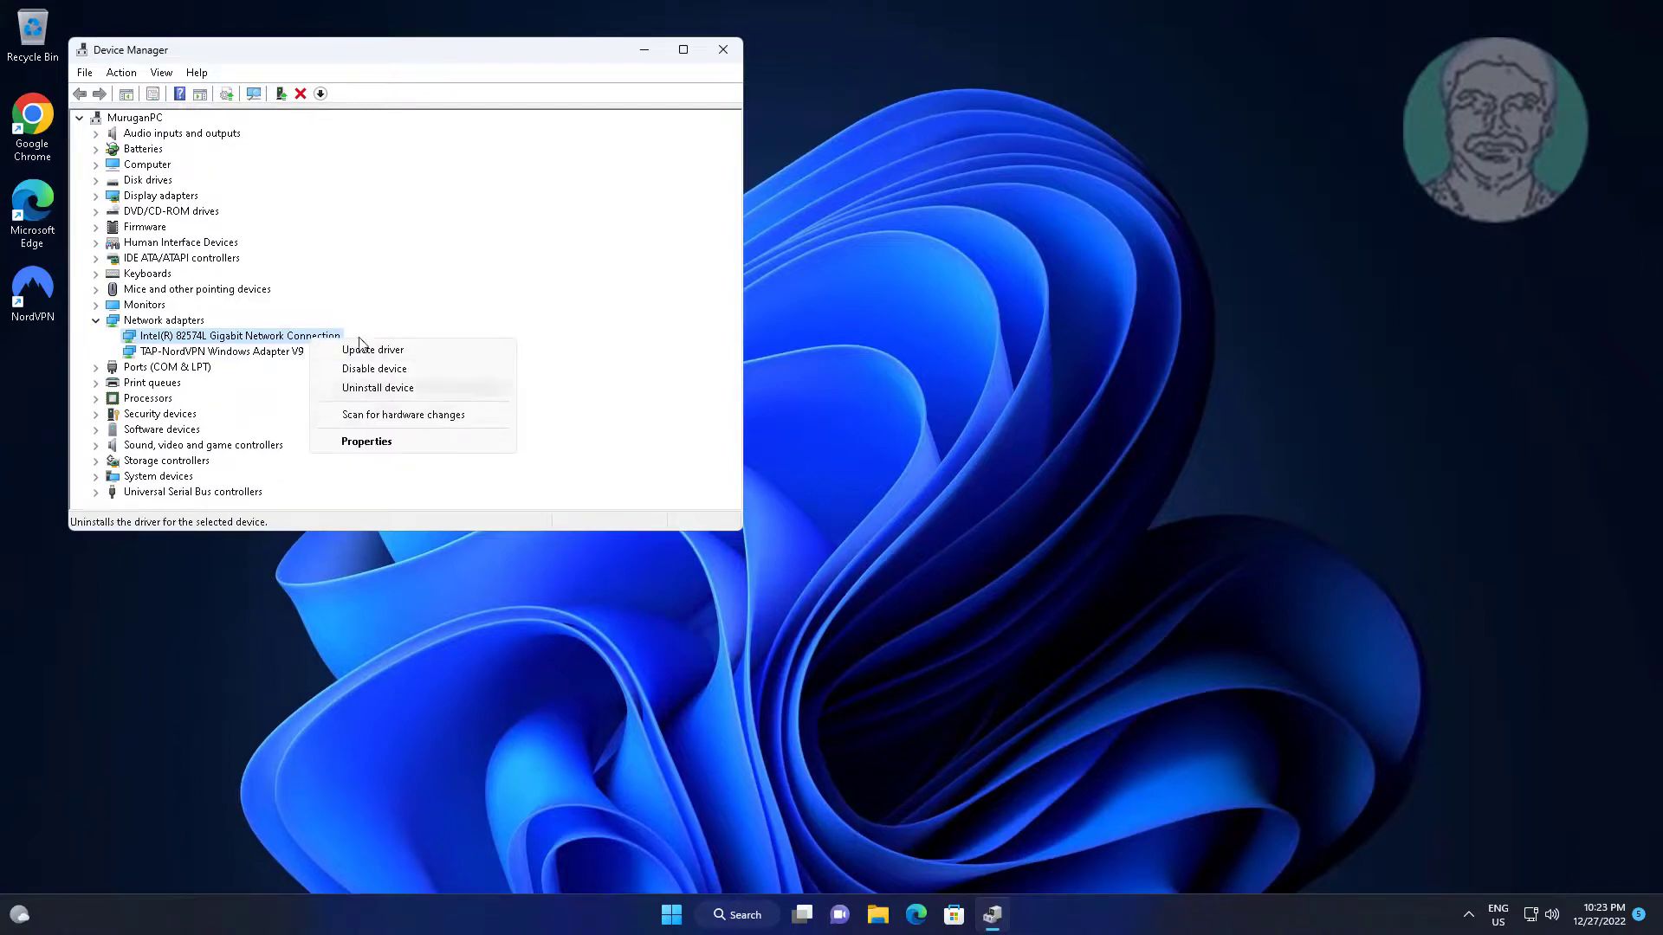
left_click(398, 350)
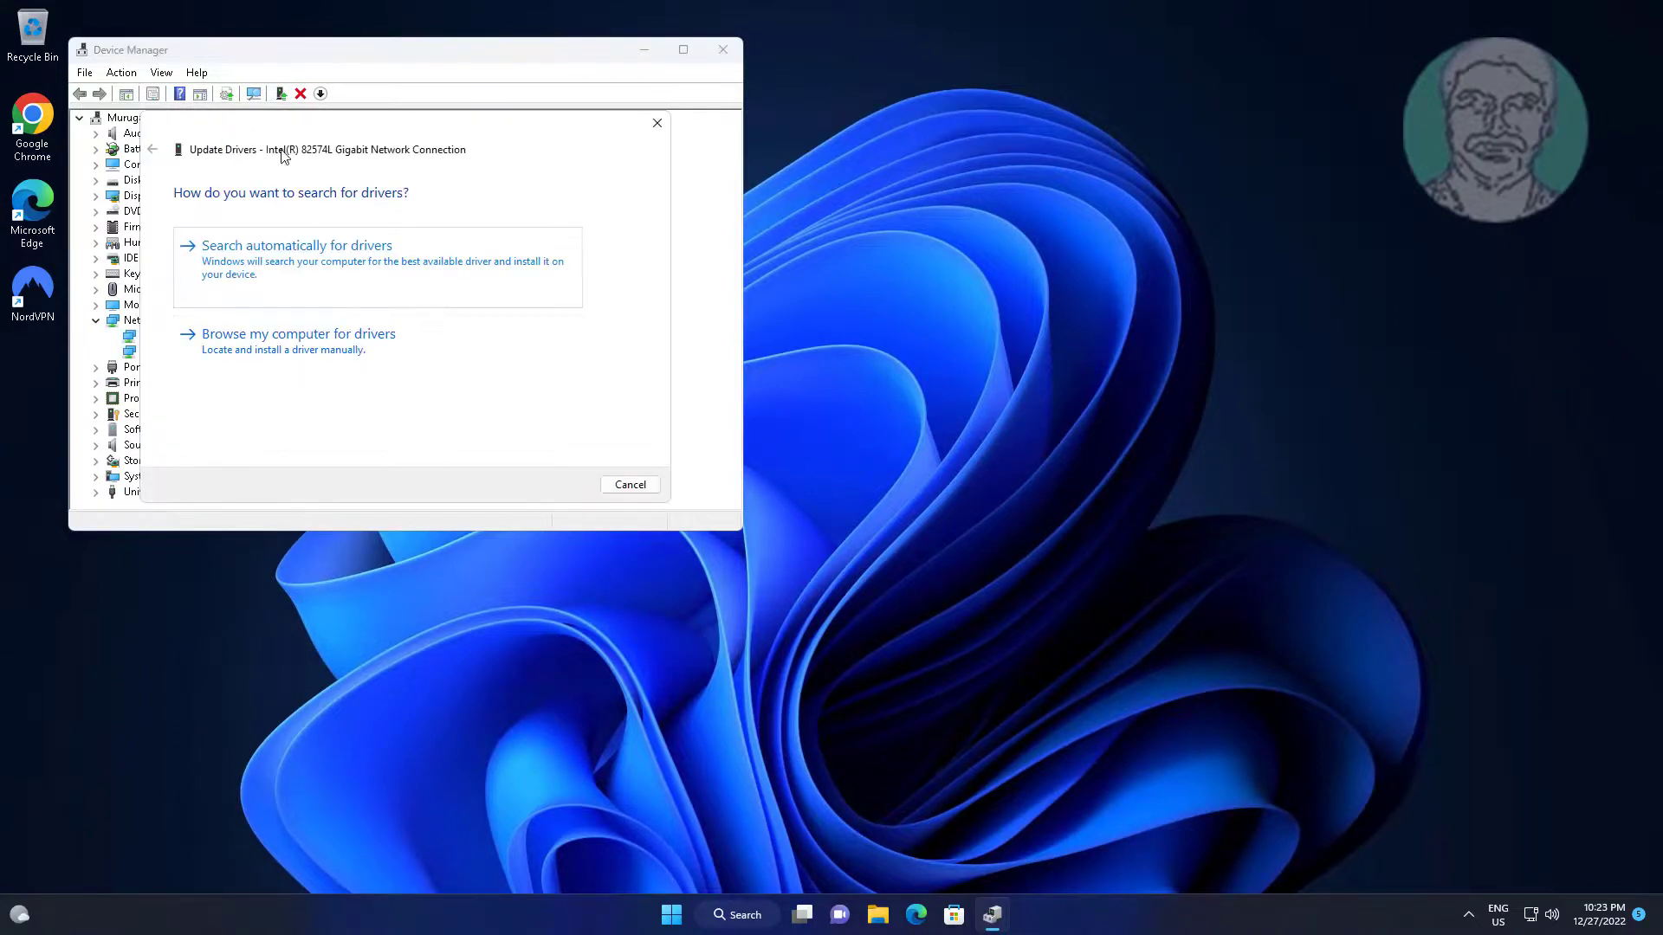
left_click(429, 267)
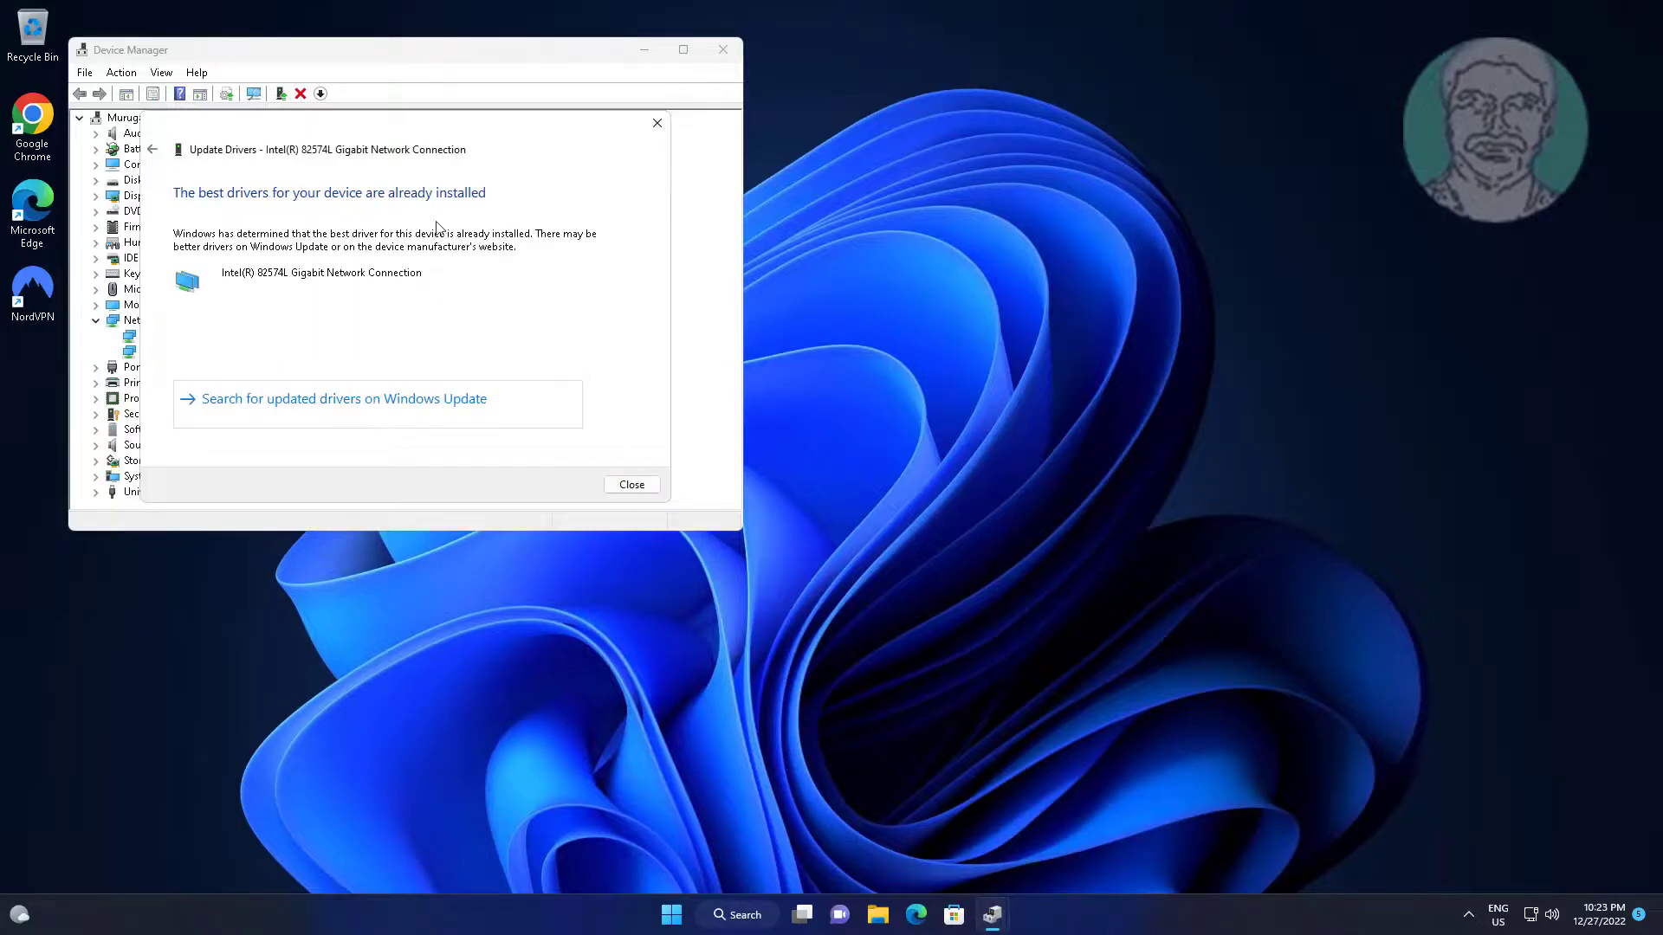
left_click(630, 484)
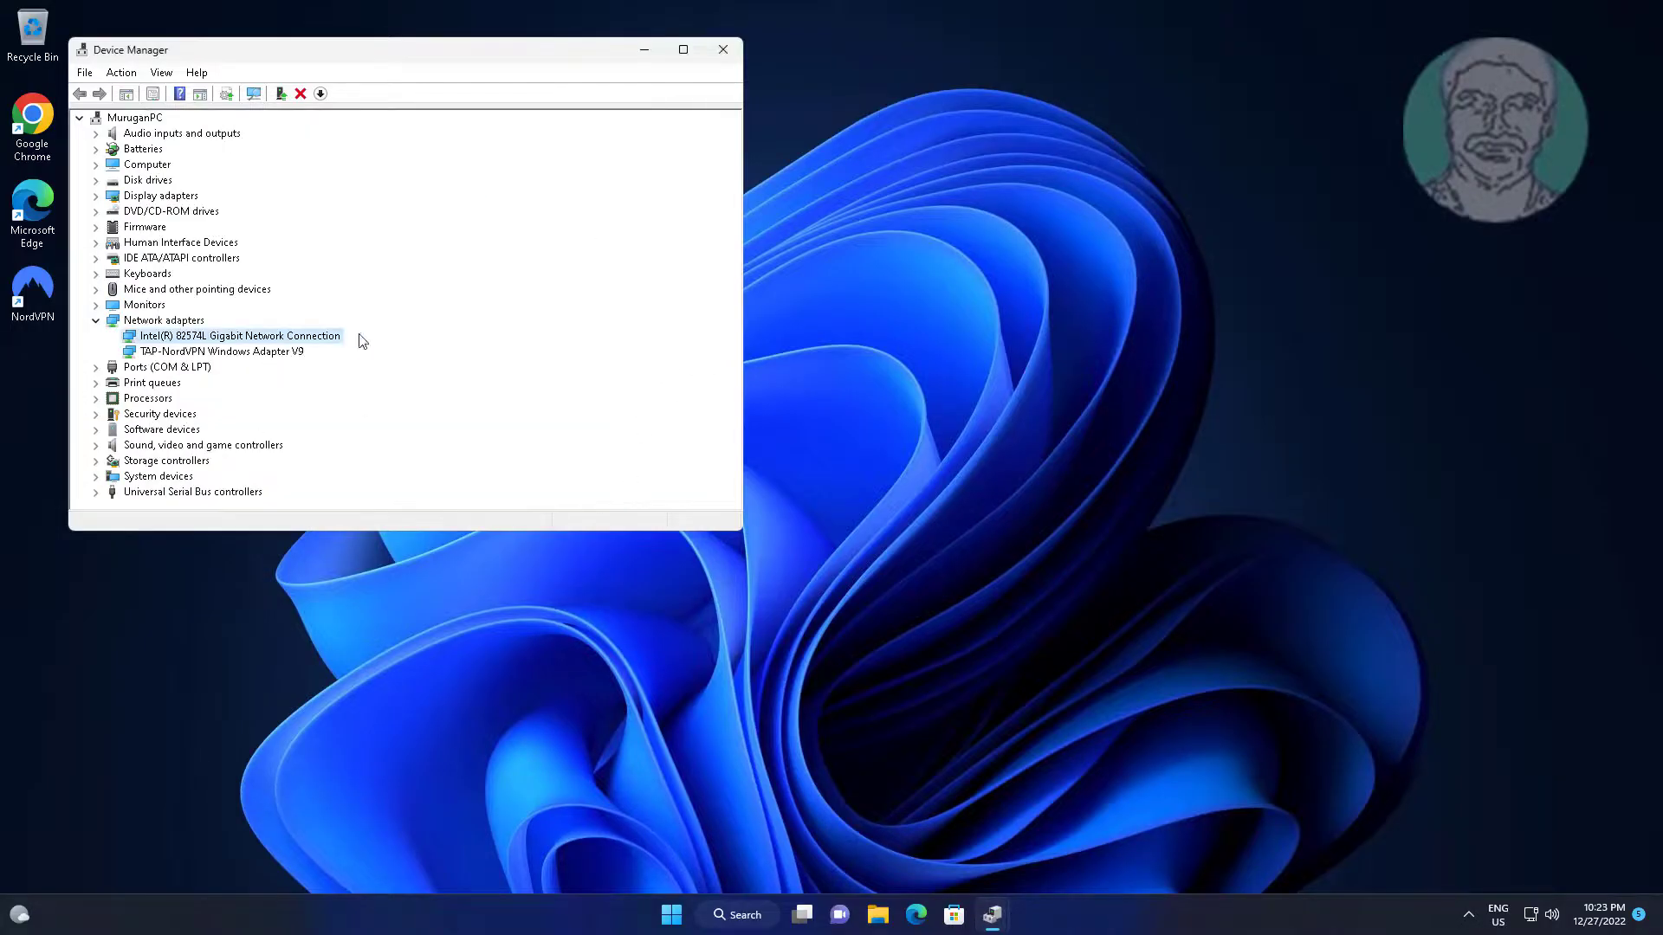
right_click(326, 338)
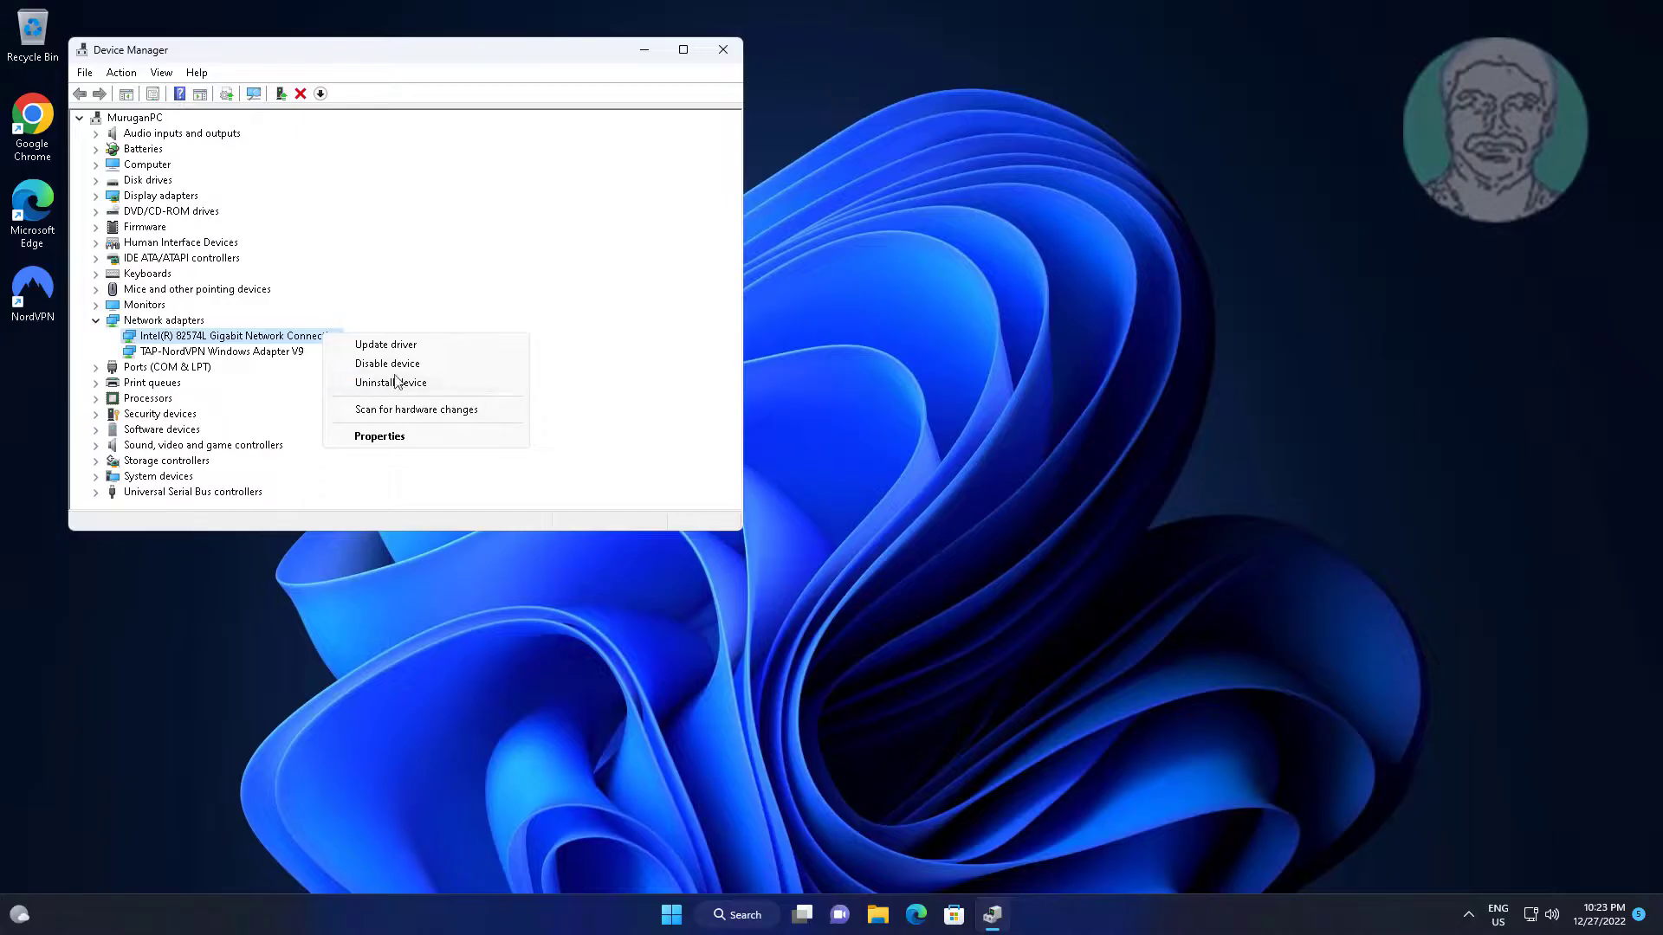
left_click(403, 444)
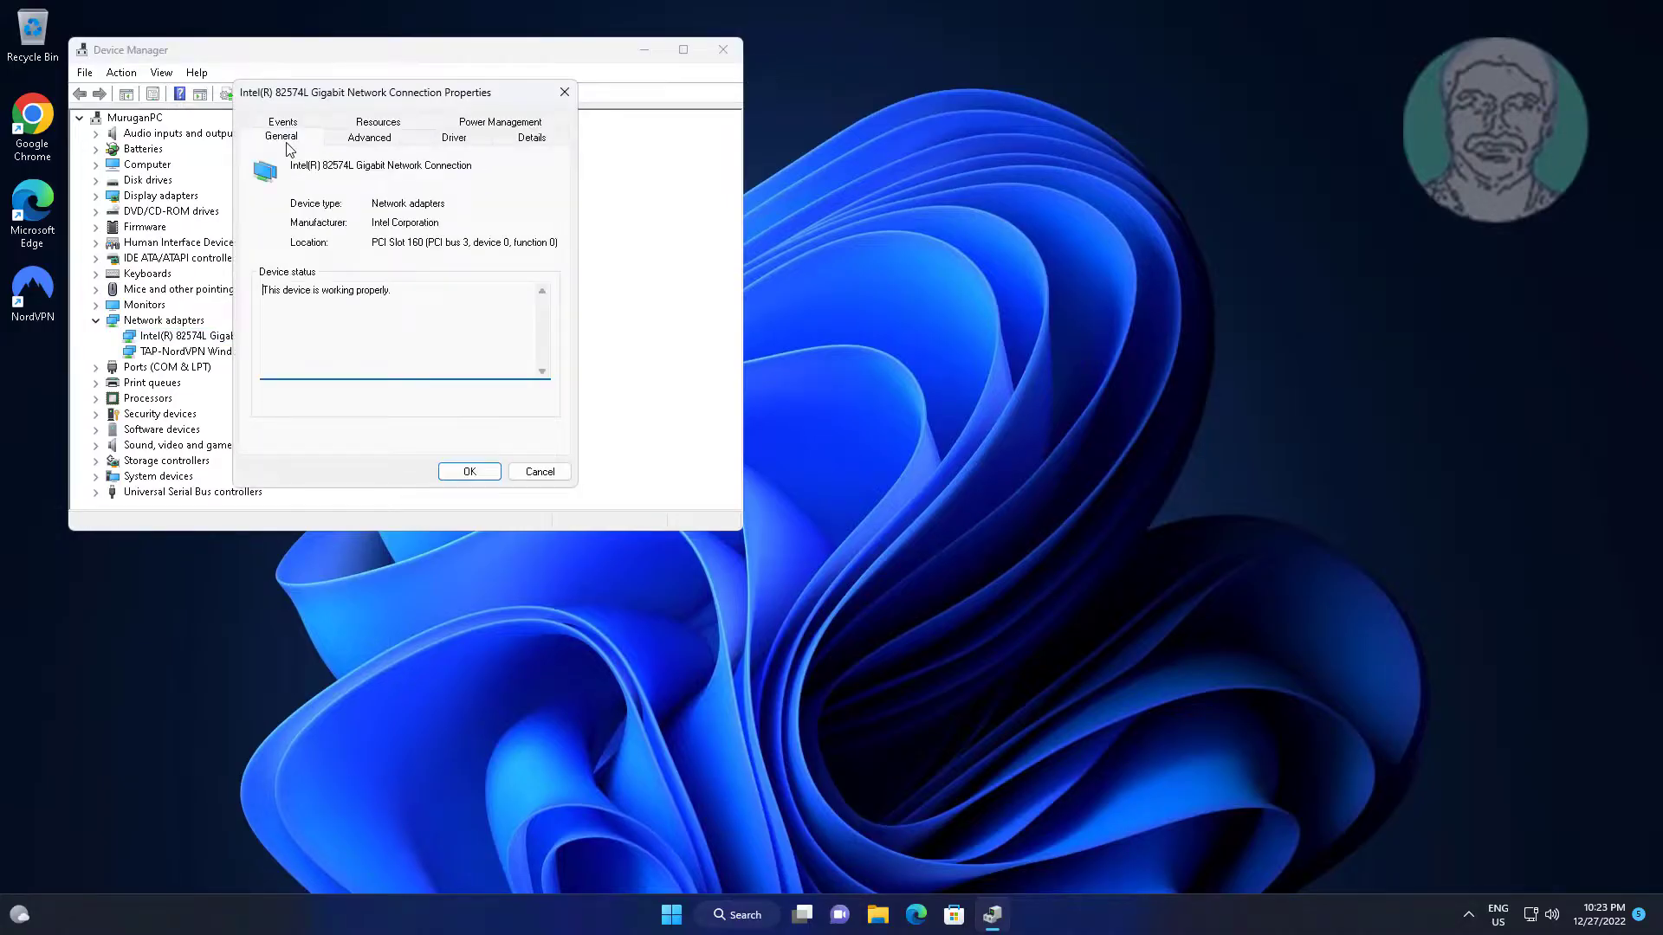
left_click(452, 139)
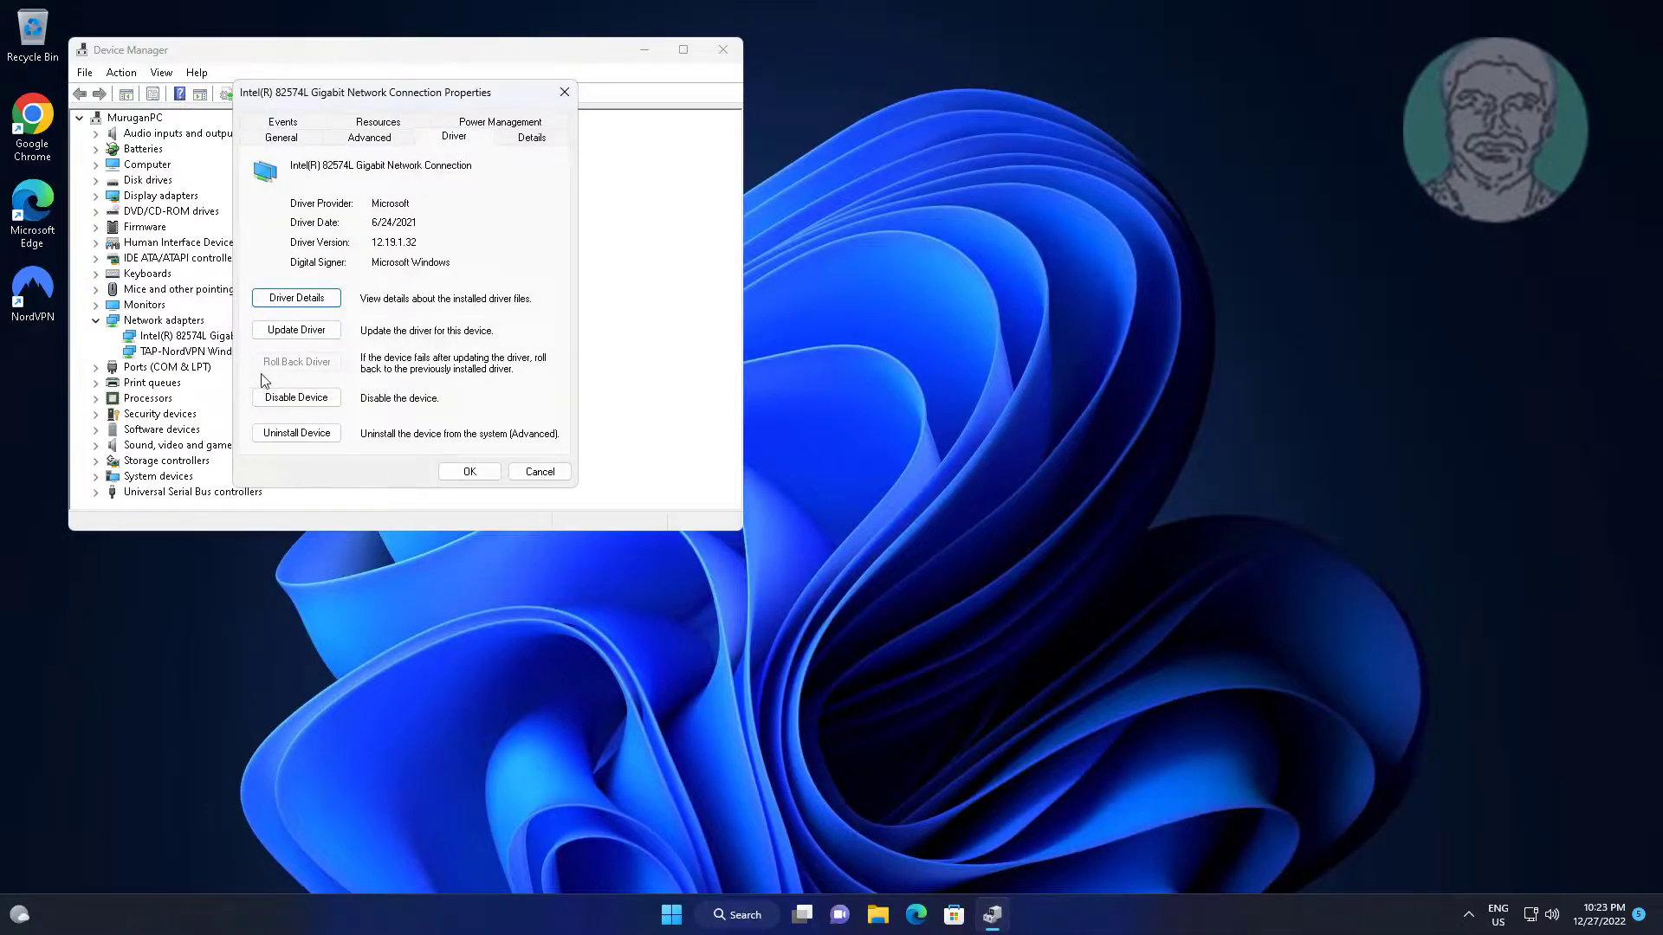
left_click(474, 474)
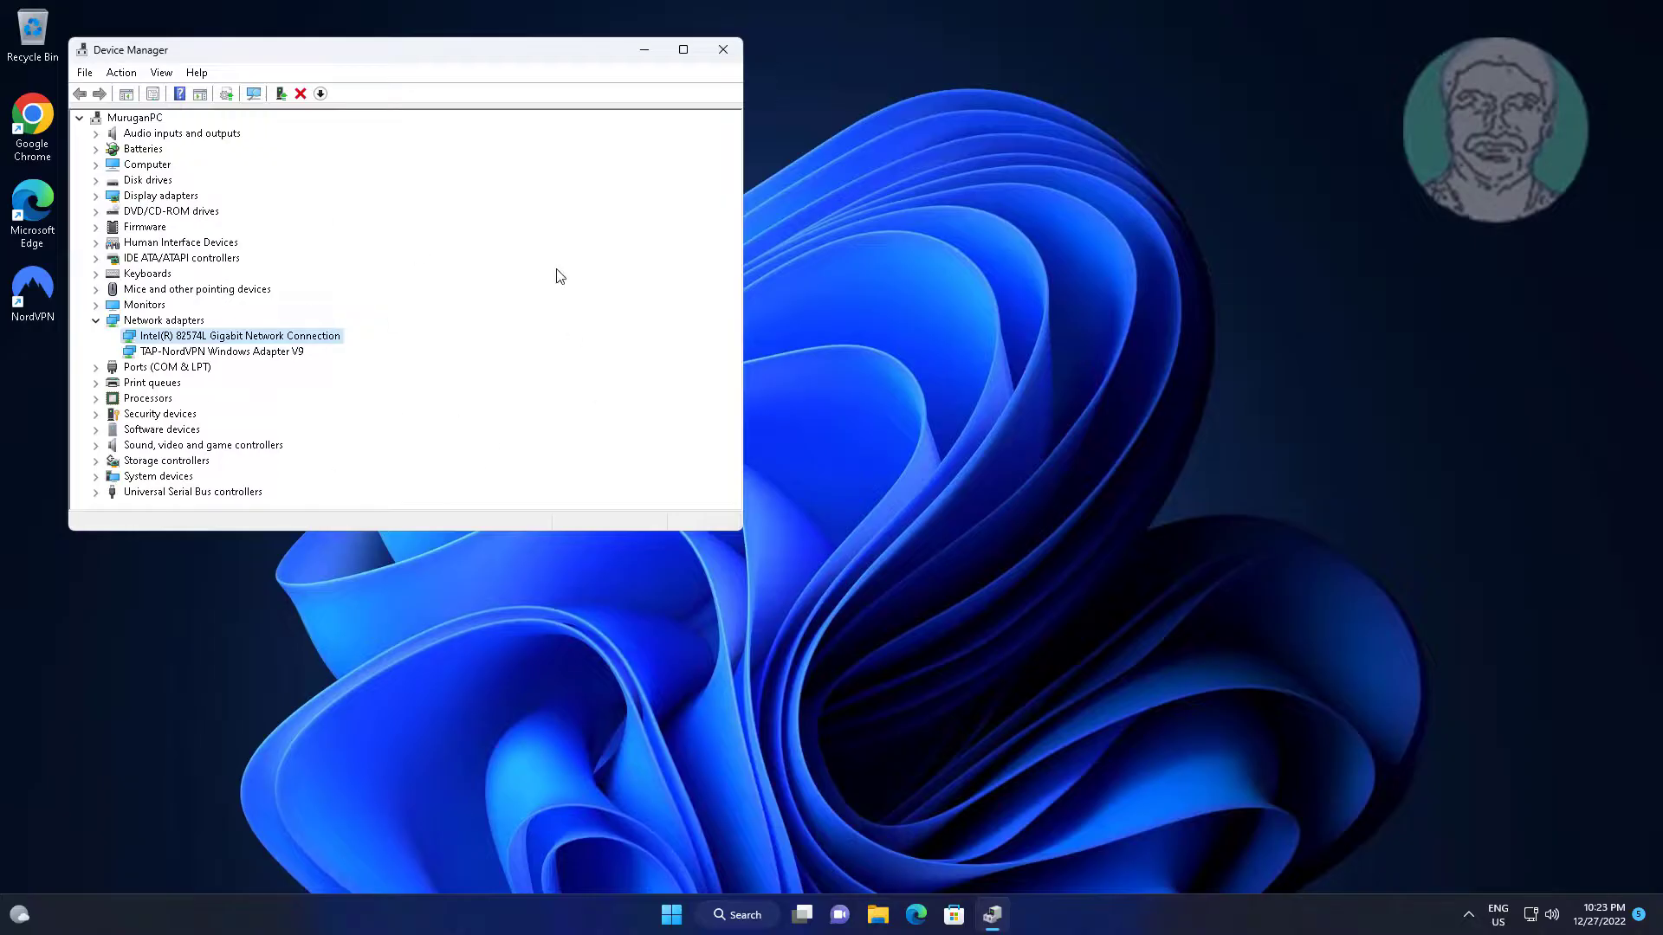
Uninstall the Intel 82574L adapter and confirm, leaving only TAP-NordVPN listed.
right_click(340, 342)
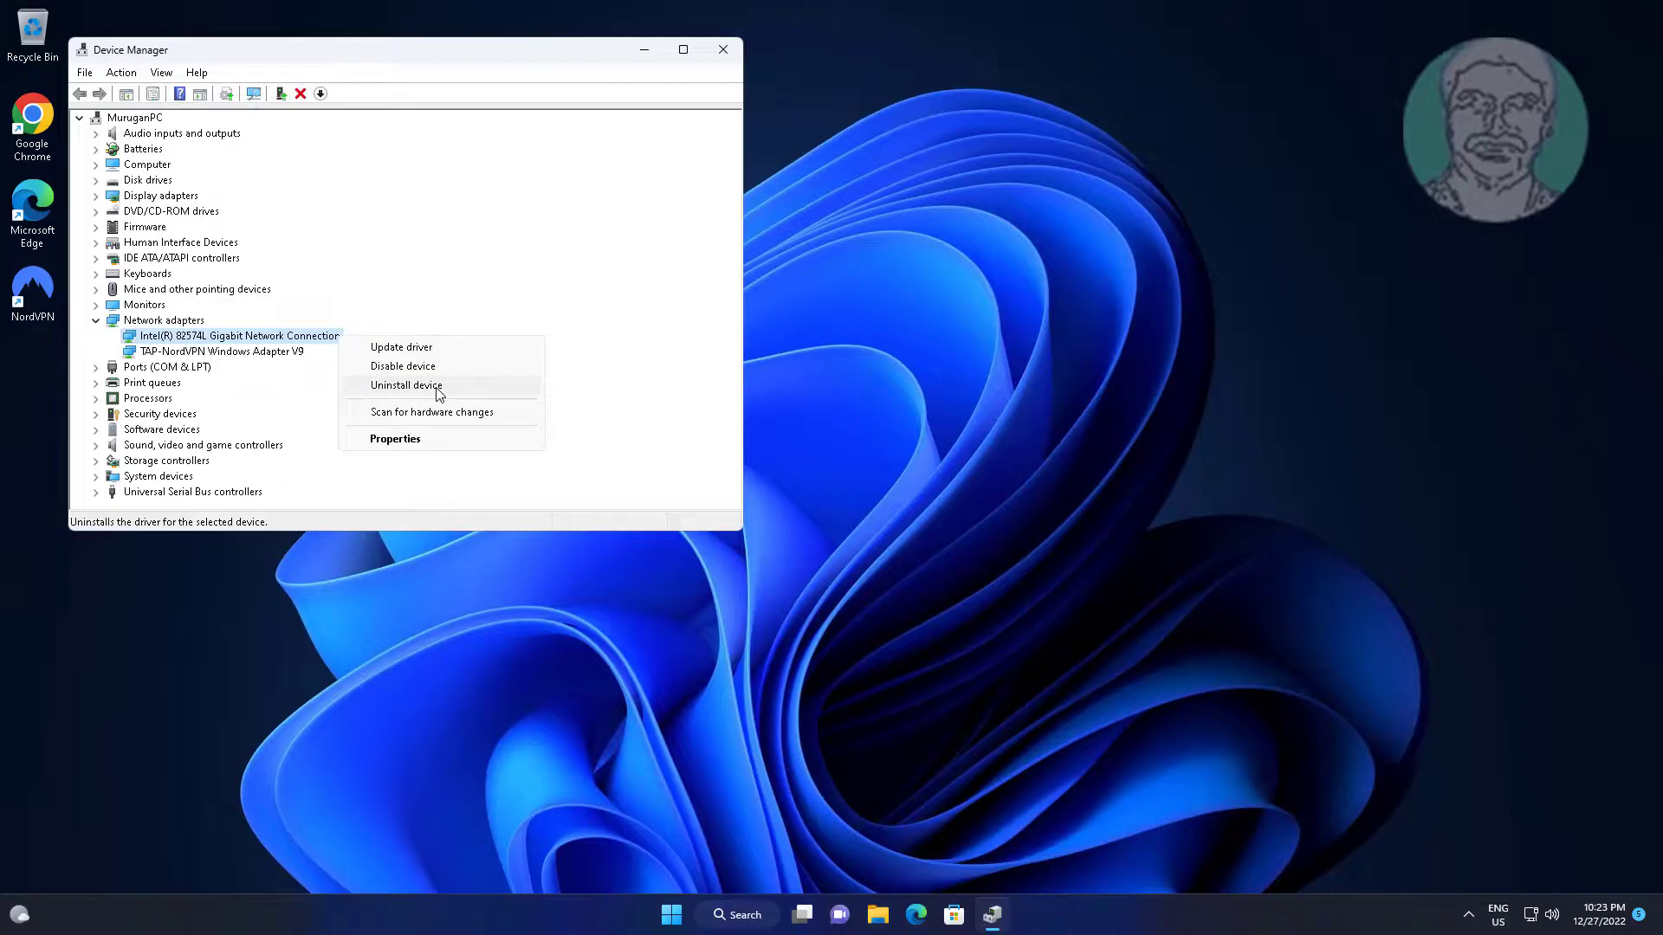
left_click(439, 385)
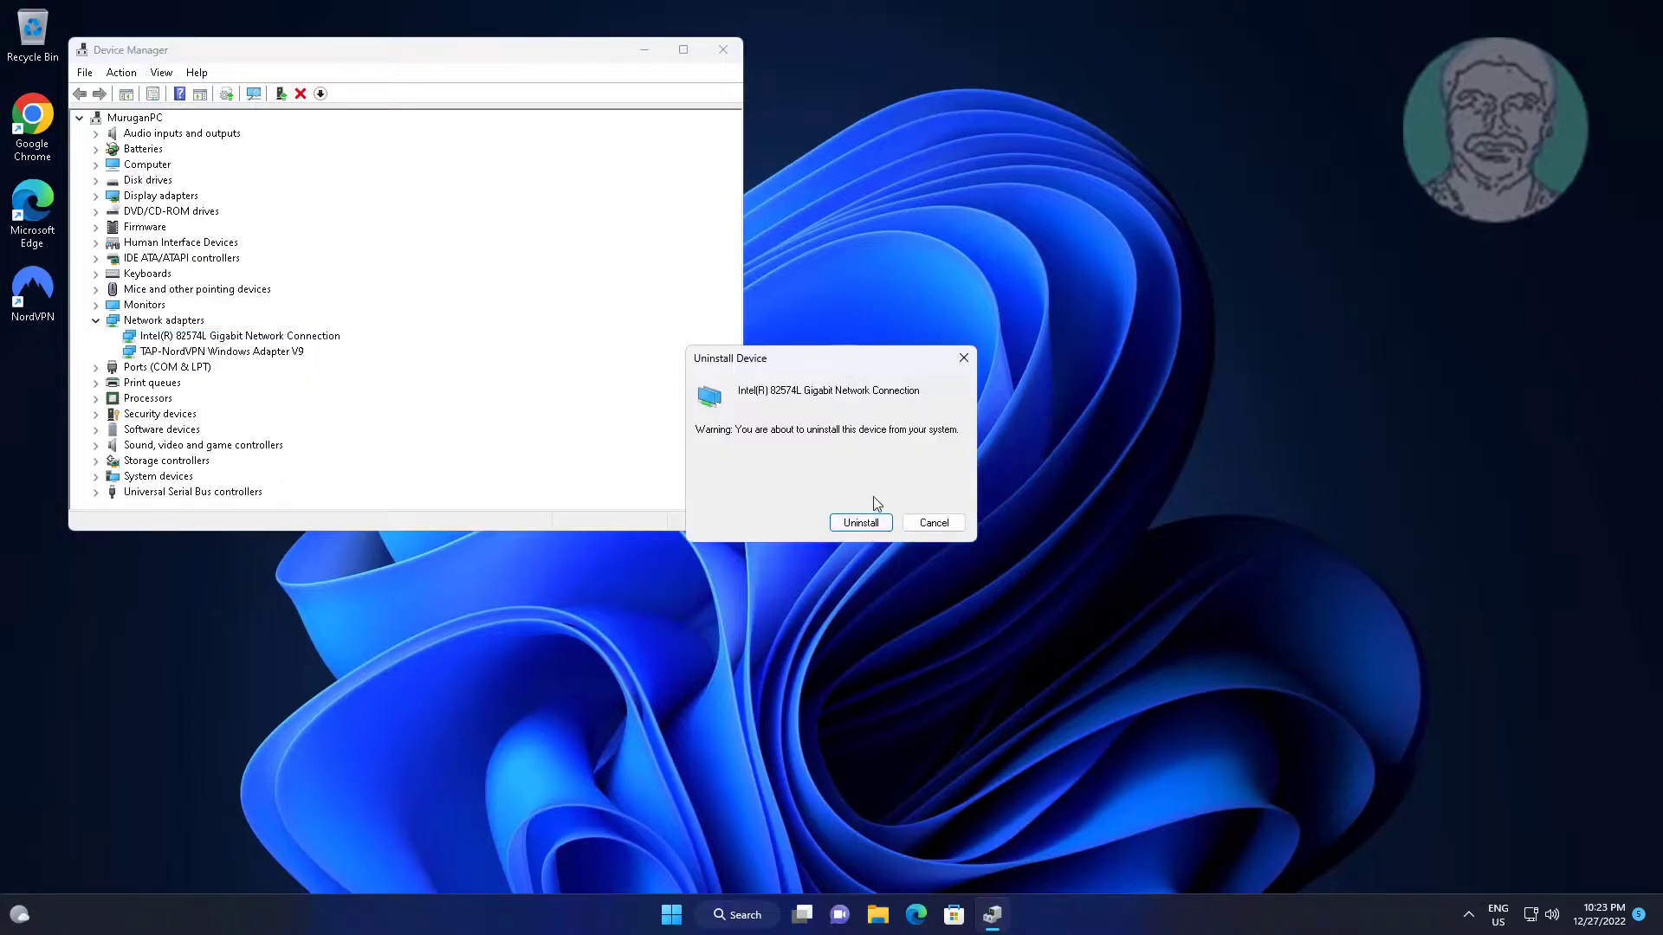
left_click(882, 523)
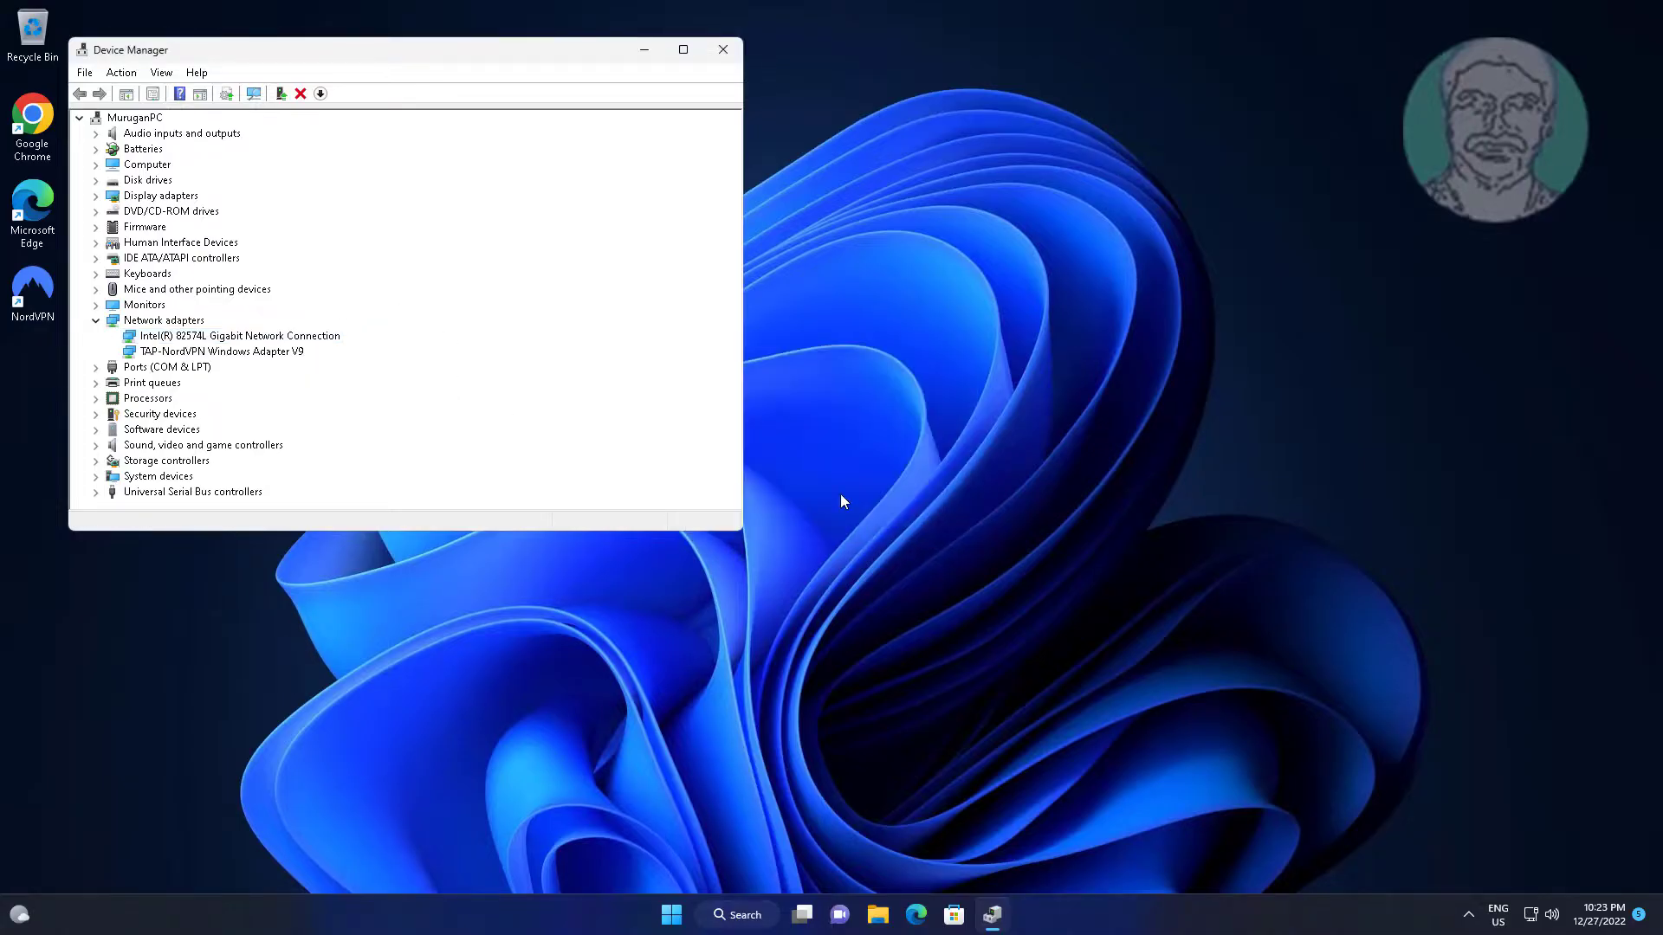
Run Action > Scan for hardware changes to redetect the network adapter.
left_click(151, 75)
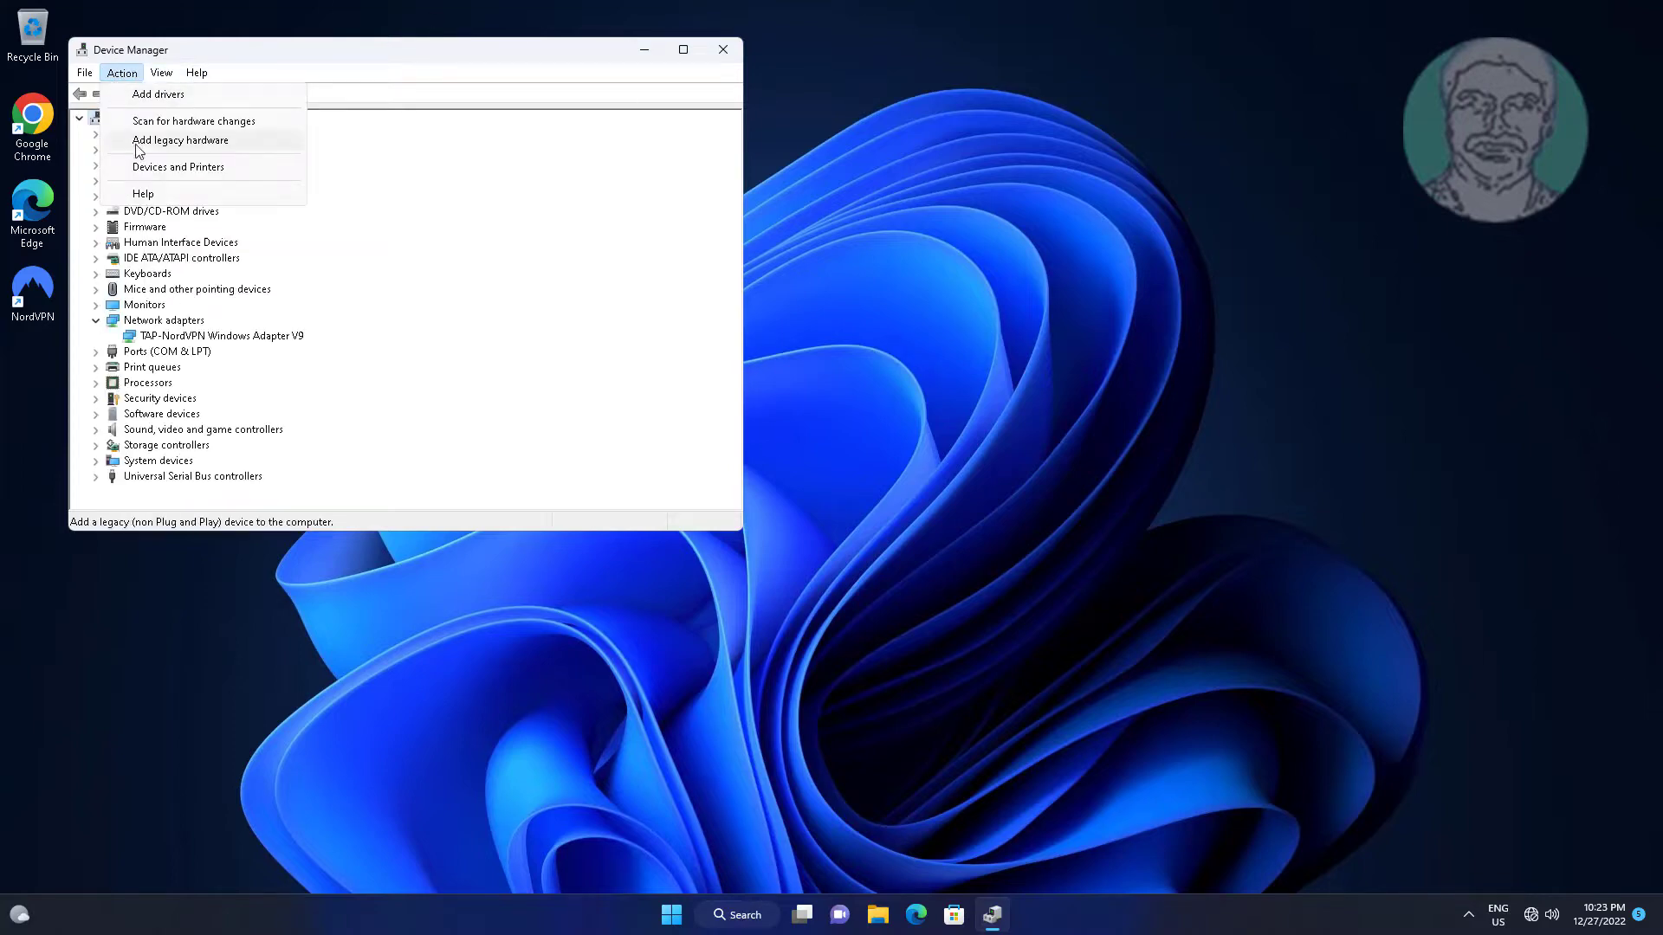
left_click(188, 123)
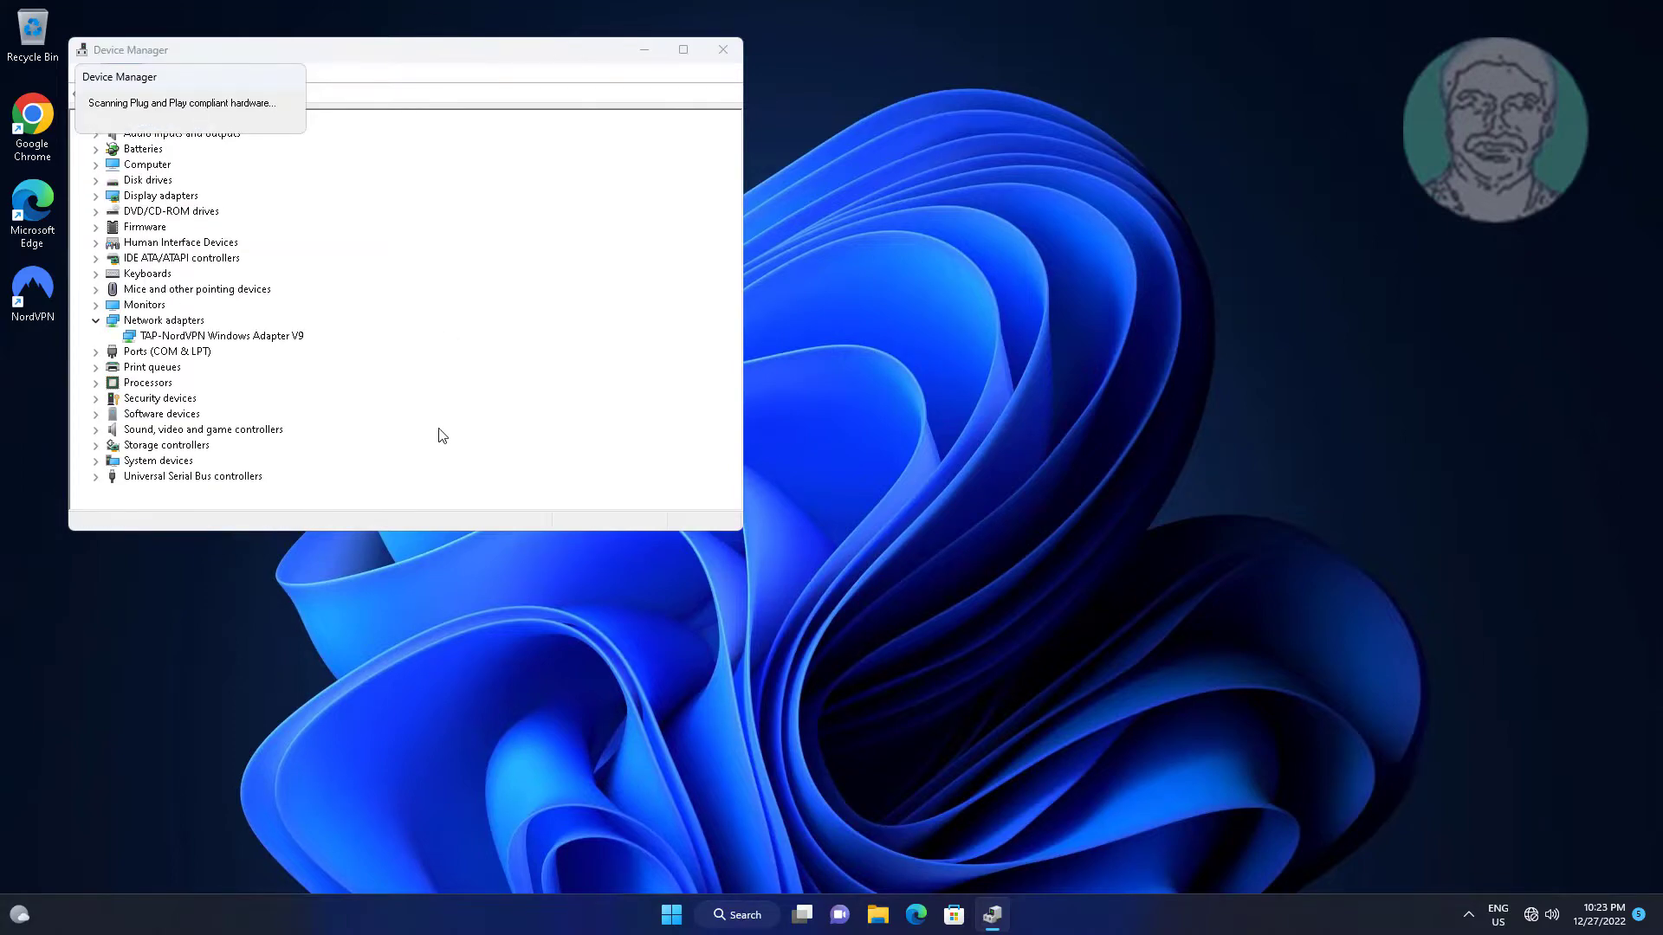